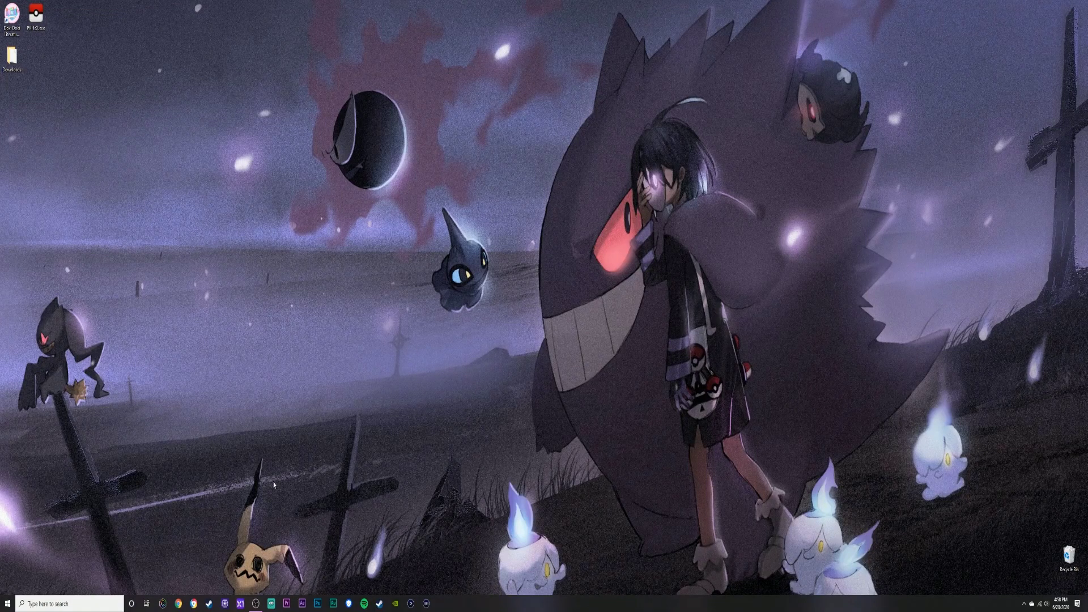
Open the browser full screen and go to the PKHeX Save Editing download page on Project Pokemon from the pkhex search results.
{"action": "left_click", "coordinate": [181, 605]}
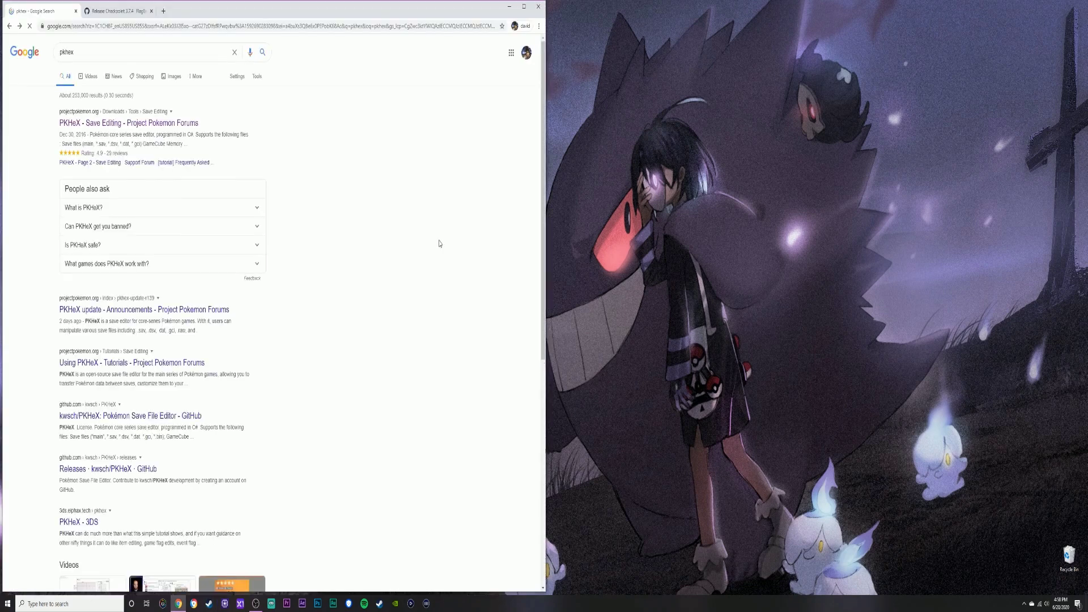
{"action": "left_click", "coordinate": [523, 7]}
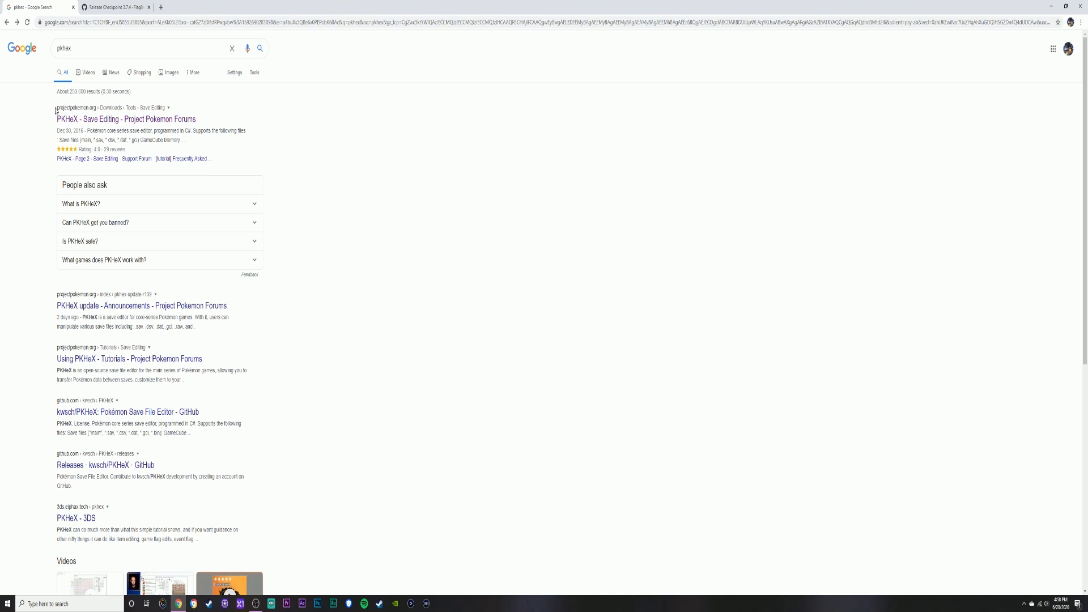
{"action": "double_click", "coordinate": [64, 48]}
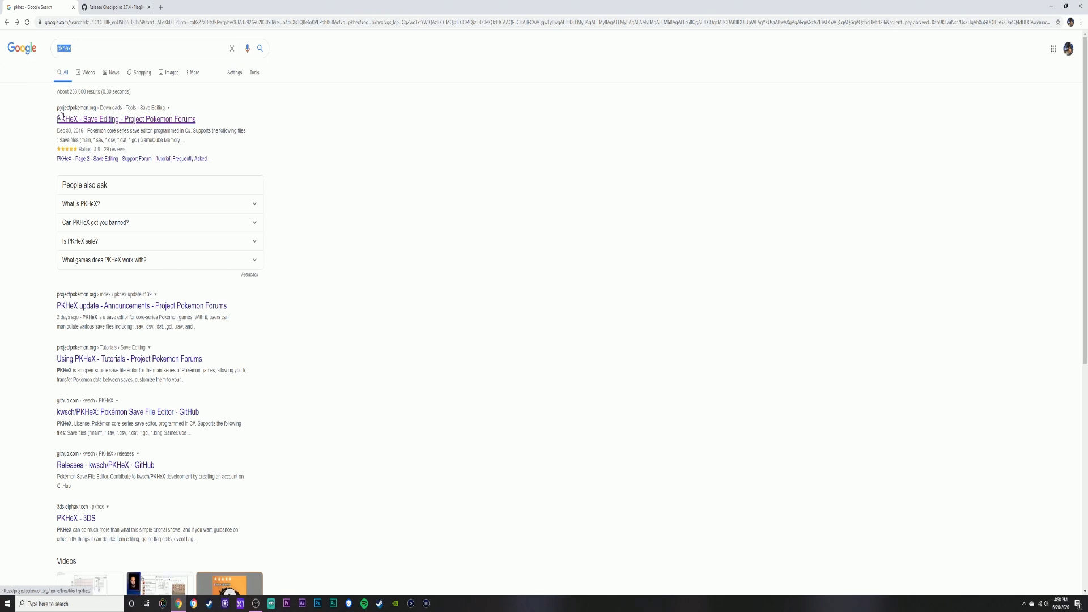
{"action": "left_click_drag", "start_coordinate": [56, 110], "coordinate": [85, 107]}
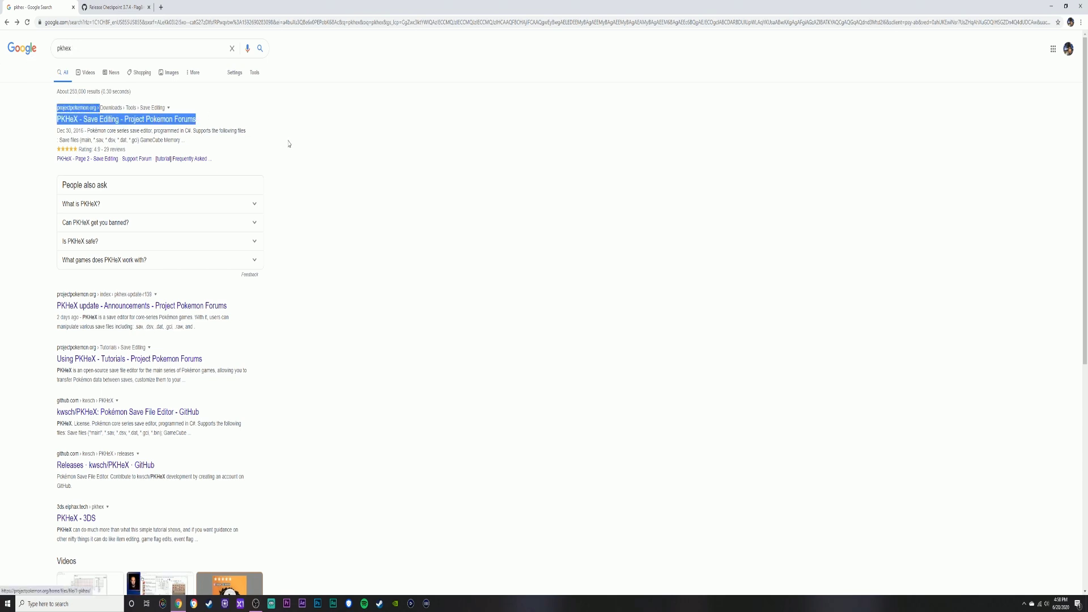
{"action": "left_click", "coordinate": [179, 120]}
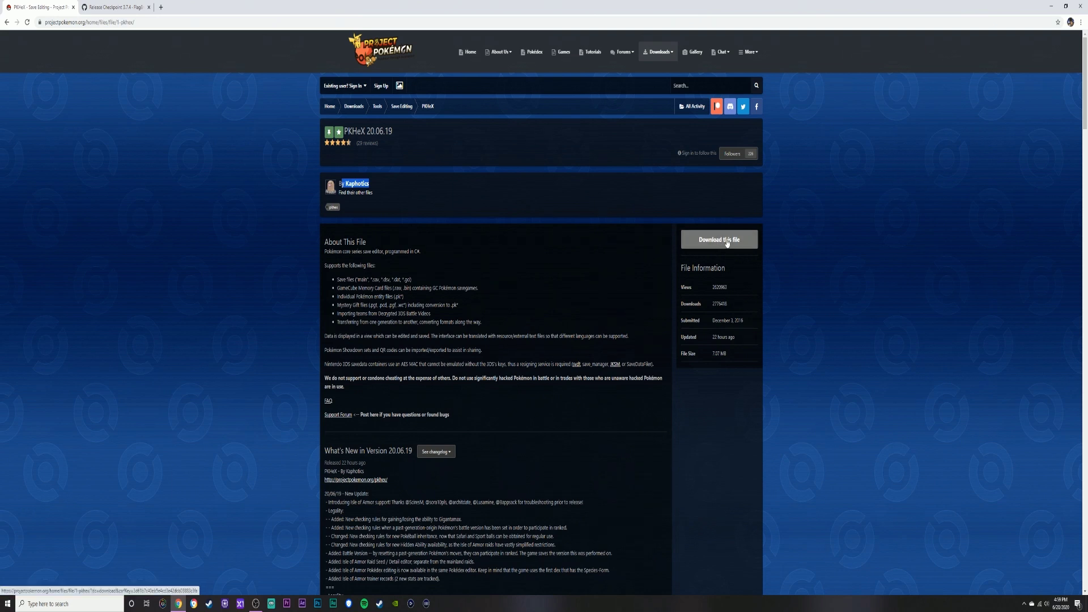
{"action": "right_click", "coordinate": [727, 242]}
{"action": "left_click", "coordinate": [831, 221]}
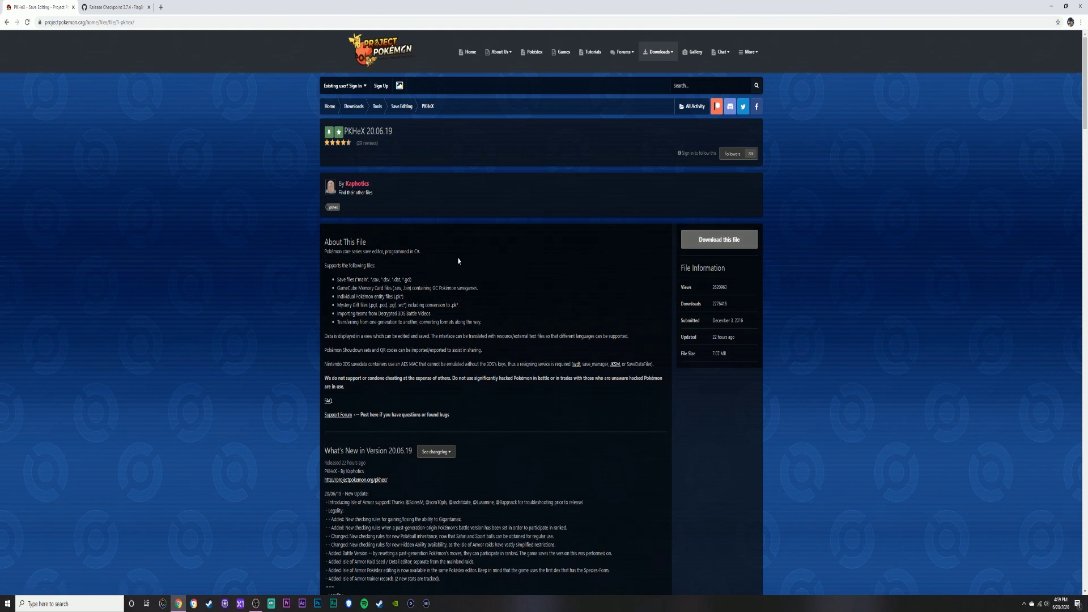
Review the Checkpoint 3.7.4 release page on GitHub down to its downloadable assets, and minimise the browser.
{"action": "key", "text": "ctrl+Tab"}
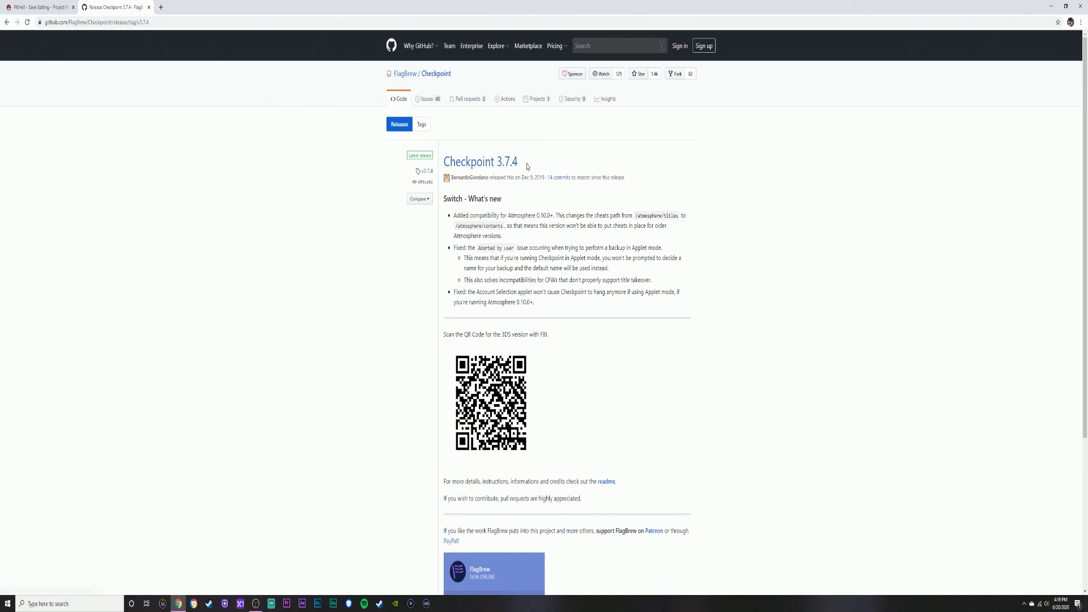
{"action": "double_click", "coordinate": [509, 165]}
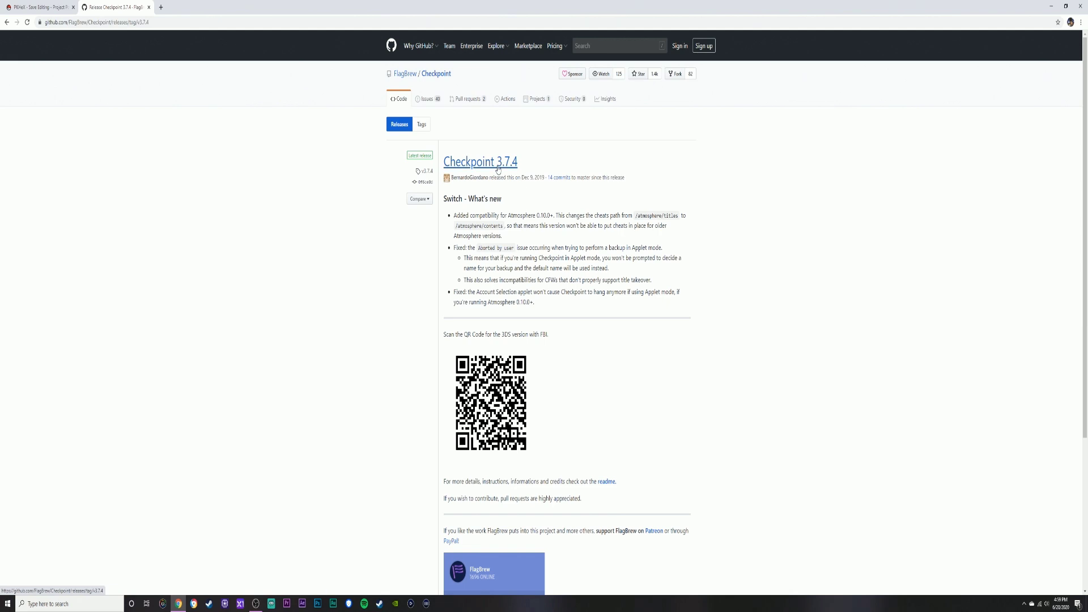
{"action": "scroll", "coordinate": [577, 297], "scroll_direction": "down", "scroll_amount": 4}
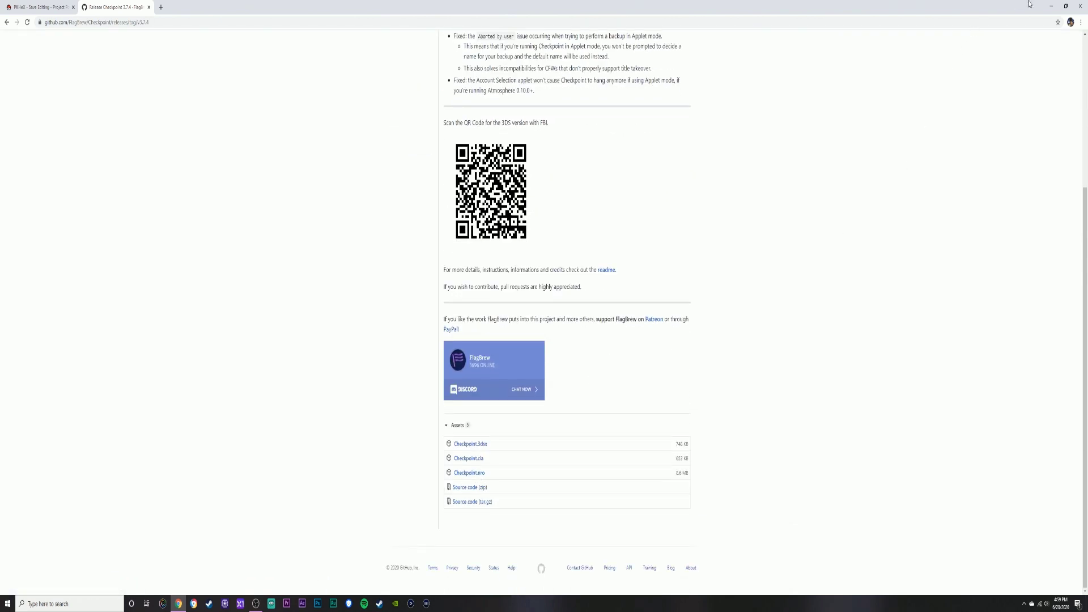
{"action": "left_click", "coordinate": [1052, 5]}
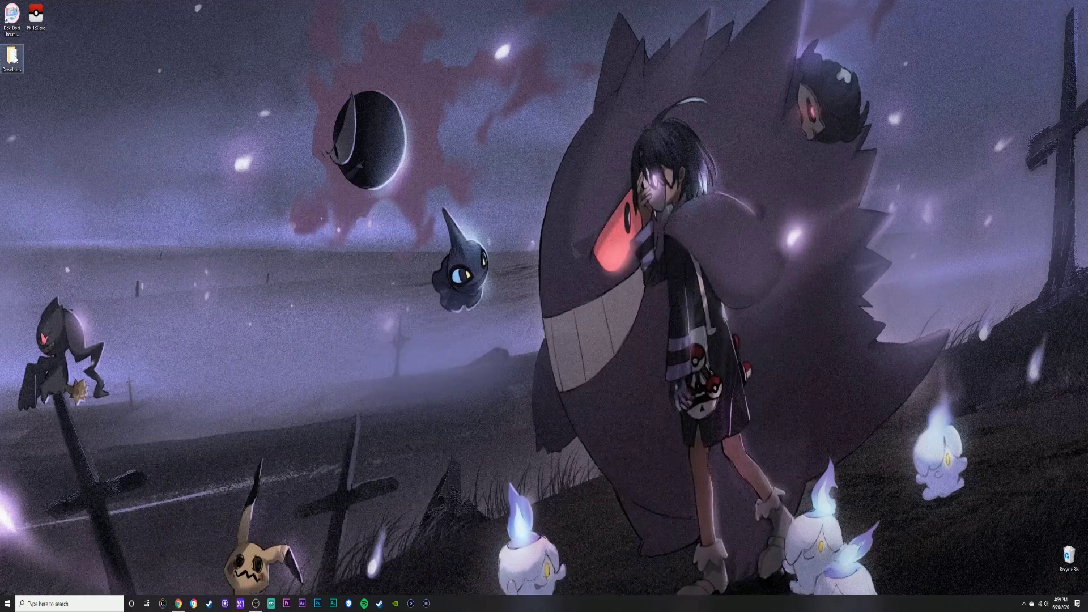
Open the desktop's Downloads folder, move its window over, and minimise it.
{"action": "double_click", "coordinate": [15, 59]}
{"action": "left_click_drag", "start_coordinate": [708, 45], "coordinate": [448, 38]}
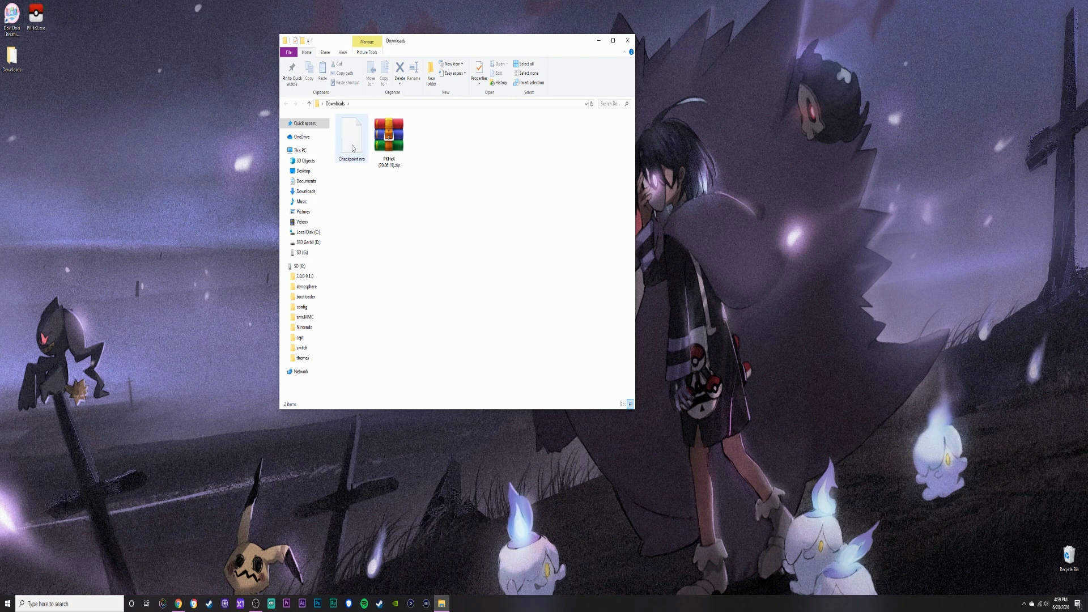
{"action": "left_click", "coordinate": [442, 604]}
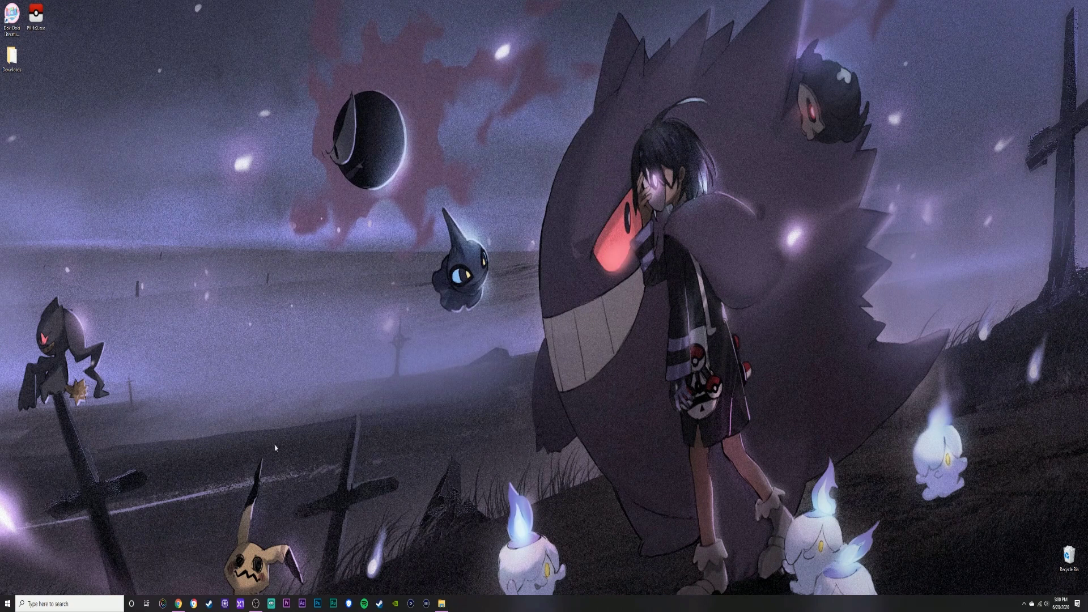
Open the switch folder on the SD (G:) card in a second file window and move the window aside.
{"action": "key", "text": "super"}
{"action": "left_click", "coordinate": [8, 519]}
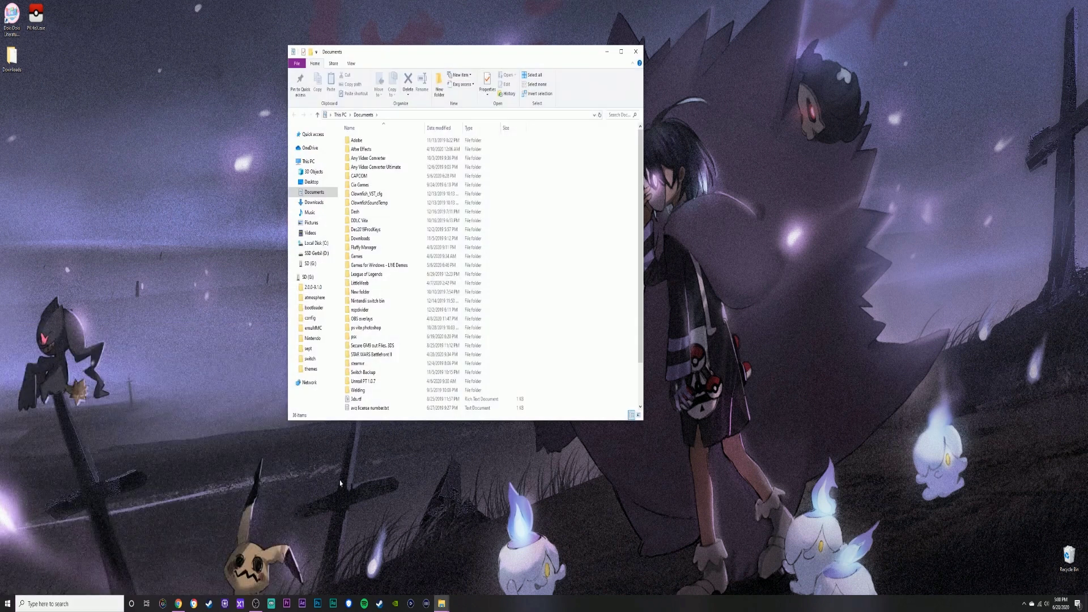
{"action": "left_click", "coordinate": [305, 277]}
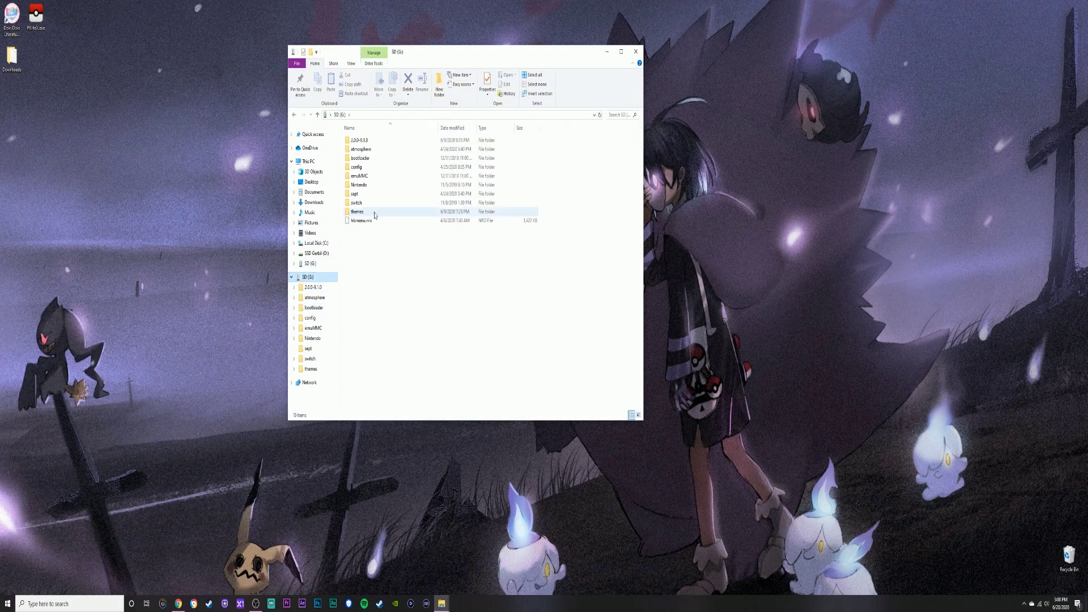
{"action": "double_click", "coordinate": [357, 204]}
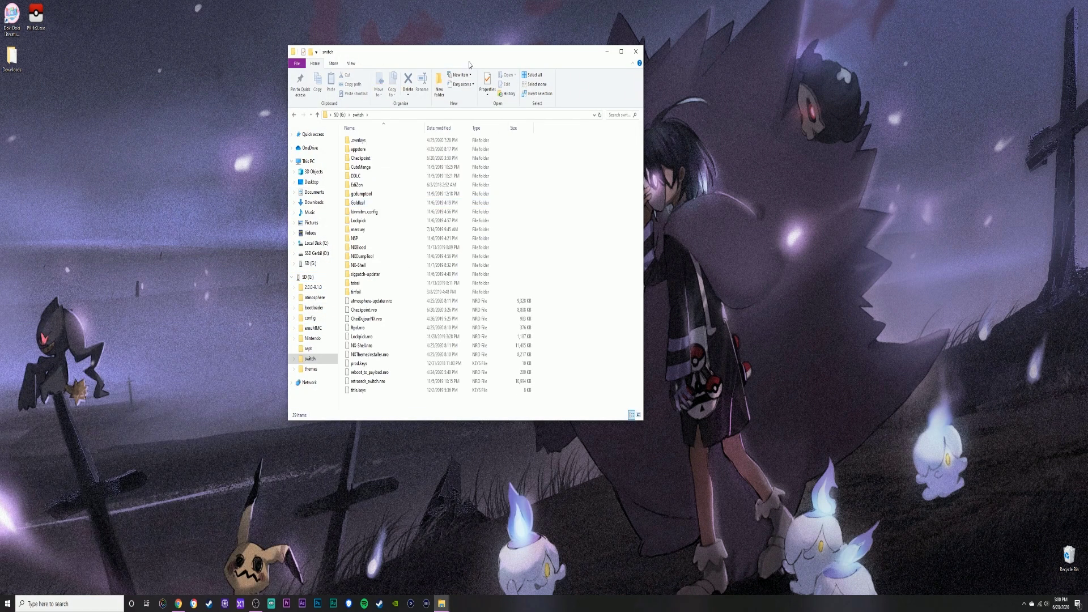
{"action": "left_click_drag", "start_coordinate": [454, 51], "coordinate": [695, 67]}
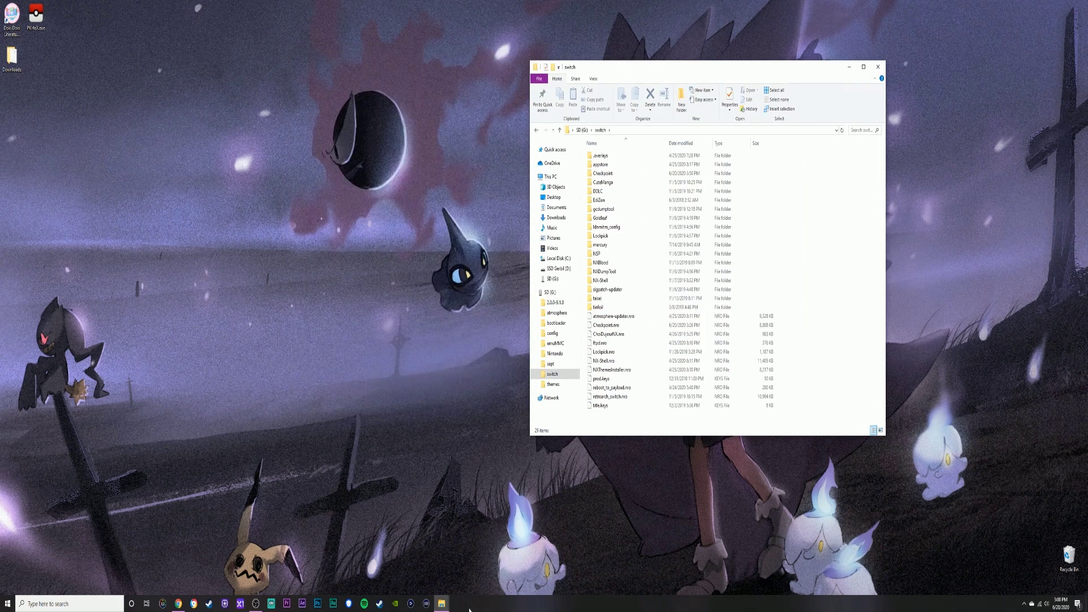
Place the Downloads window beside the switch folder and try to copy Checkpoint.nro onto the SD card.
{"action": "mouse_move", "coordinate": [442, 603]}
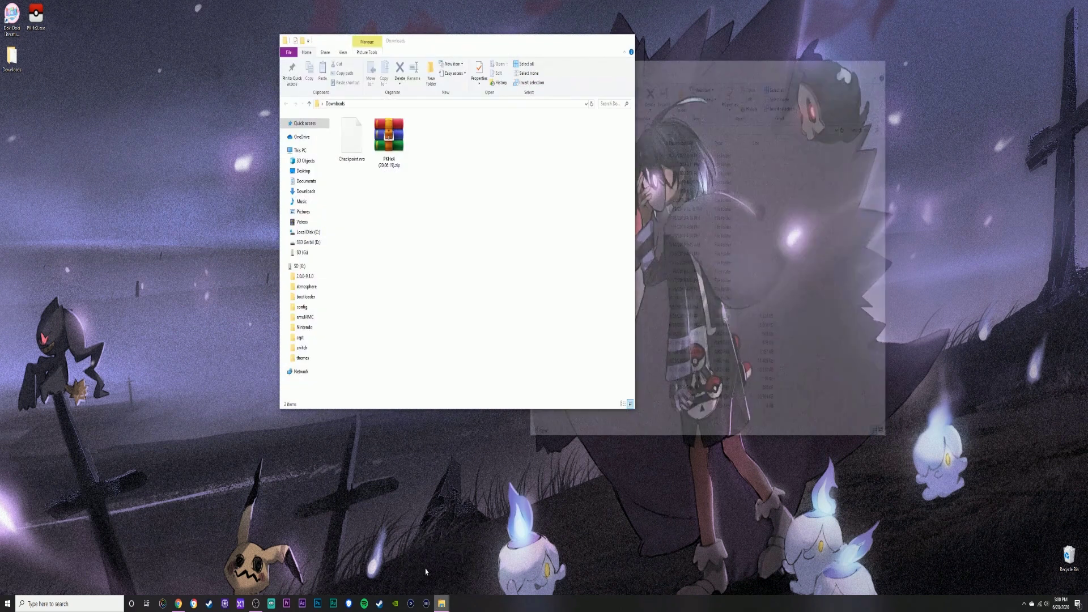
{"action": "left_click", "coordinate": [426, 571]}
{"action": "left_click_drag", "start_coordinate": [533, 41], "coordinate": [395, 46]}
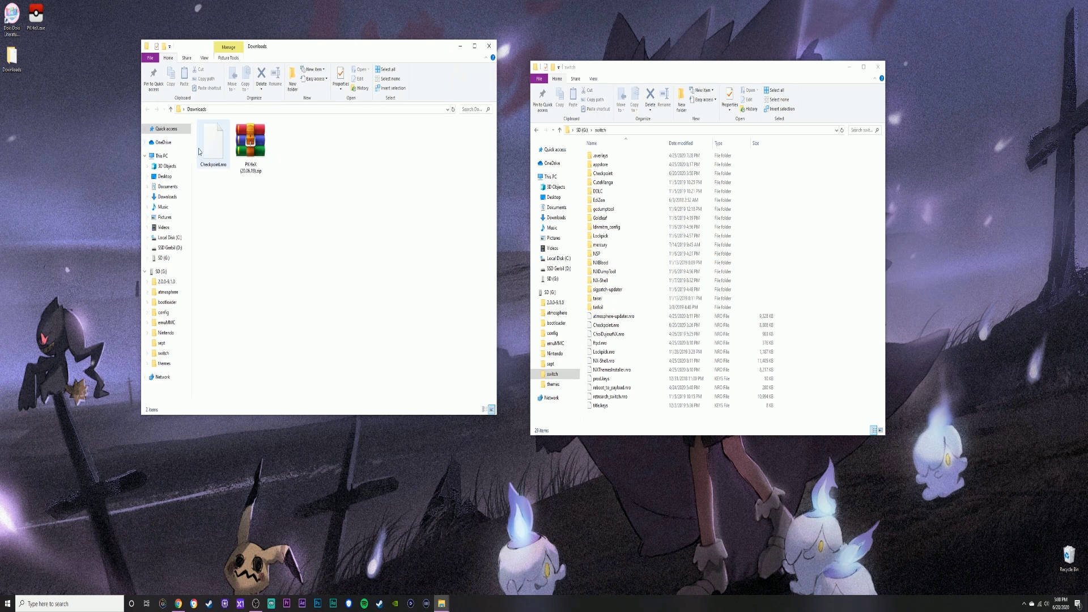
{"action": "left_click_drag", "start_coordinate": [216, 148], "coordinate": [717, 408]}
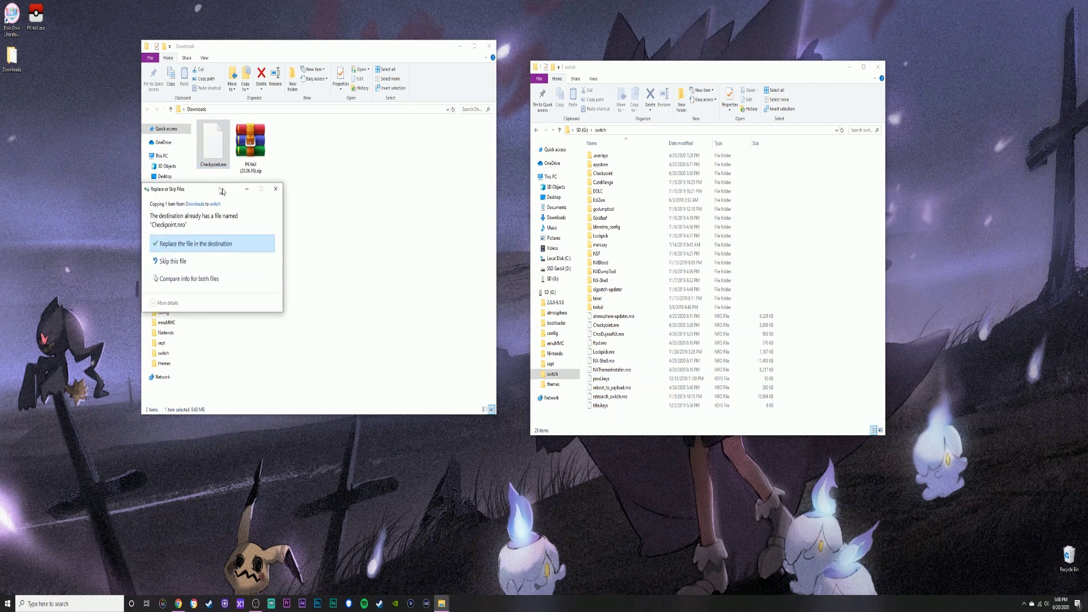
{"action": "left_click_drag", "start_coordinate": [222, 190], "coordinate": [429, 204]}
{"action": "left_click", "coordinate": [453, 204]}
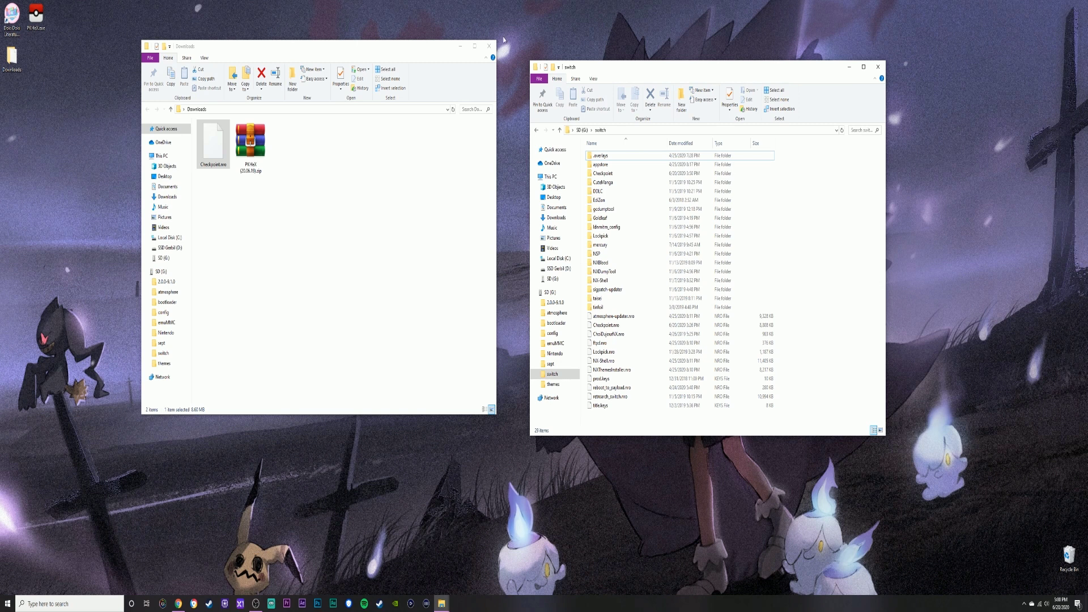
{"action": "left_click", "coordinate": [489, 46]}
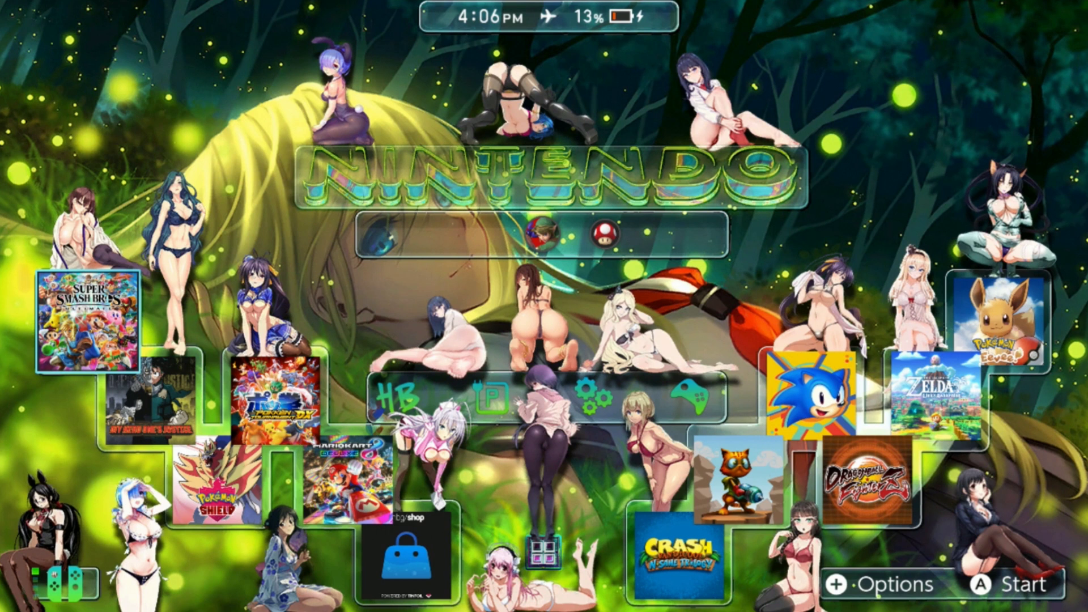
Open the homebrew menu in Applet Mode from the console's HB shortcut, and return to the home screen.
{"action": "left_click", "coordinate": [150, 400]}
{"action": "left_click", "coordinate": [275, 402]}
{"action": "left_click", "coordinate": [396, 397]}
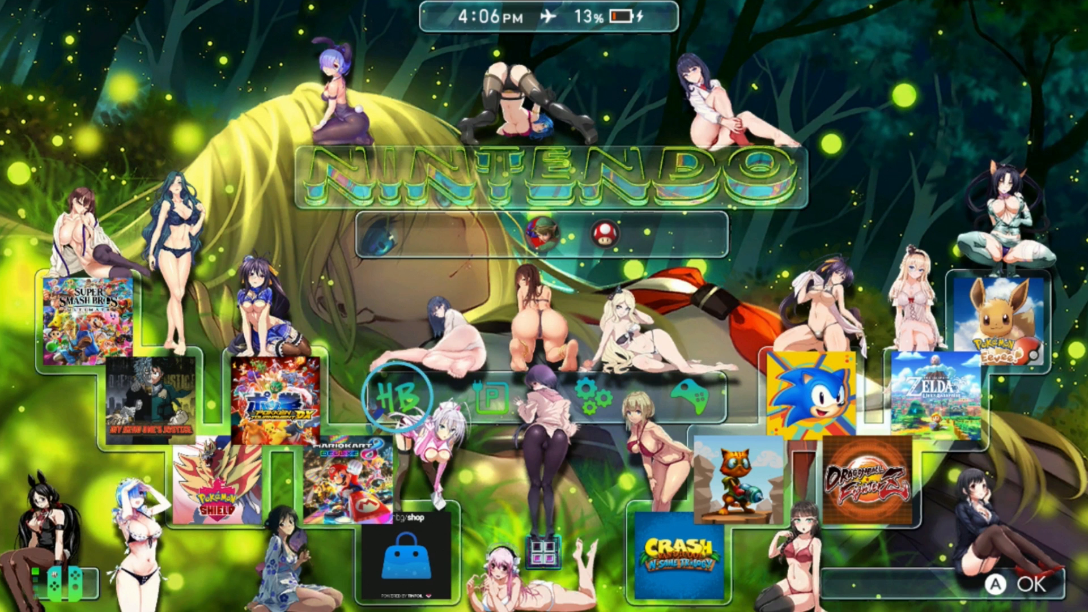
{"action": "key", "text": "Return"}
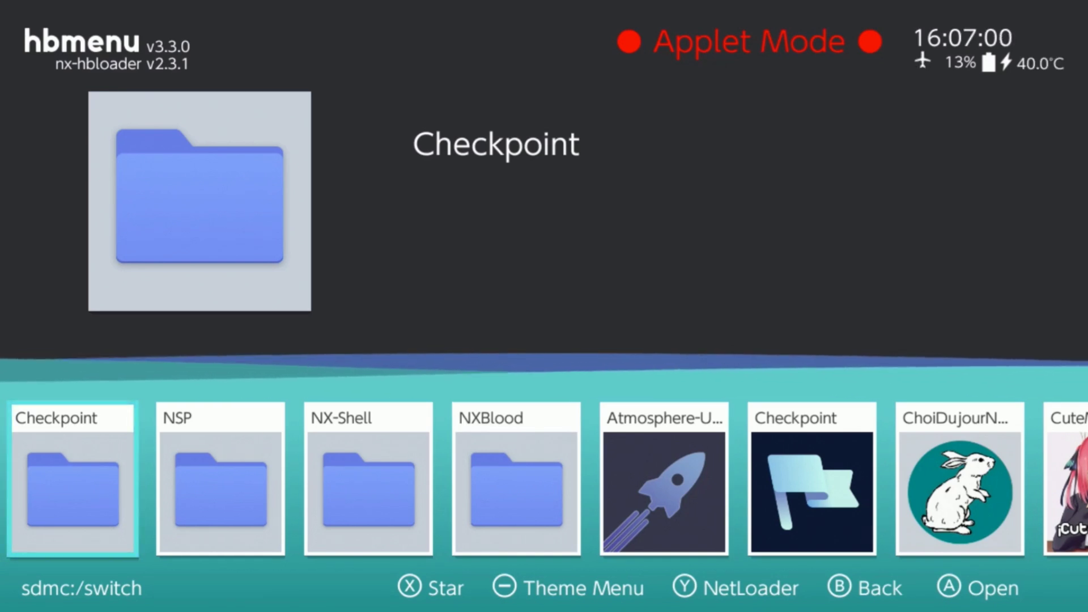
{"action": "key", "text": "Home"}
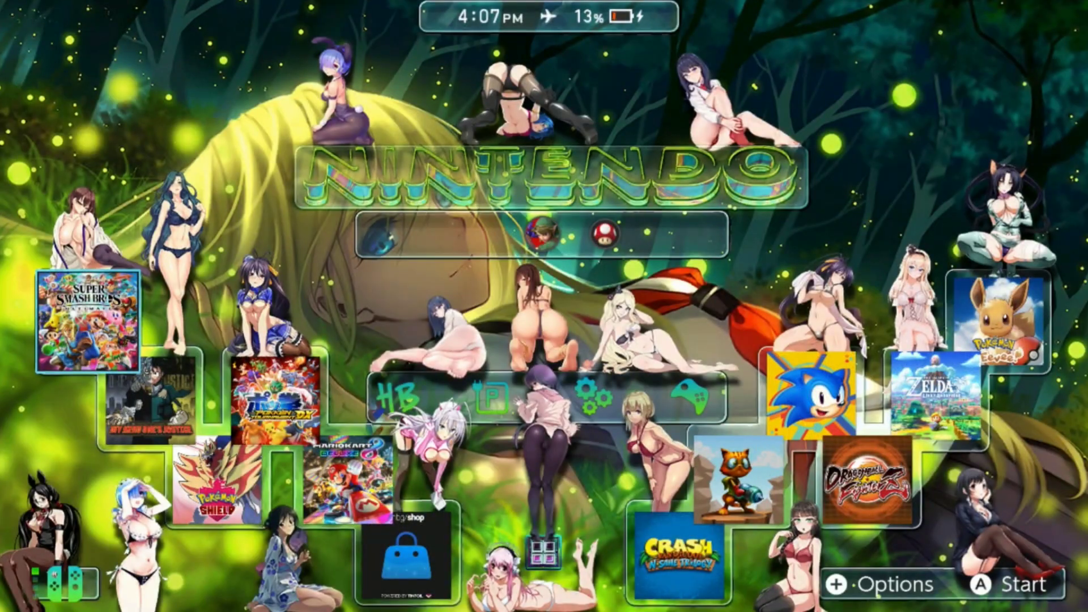
Start the homebrew menu outside Applet Mode by launching Pokkén Tournament DX with the first user profile.
{"action": "key", "text": "Right"}
{"action": "key", "text": "Right"}
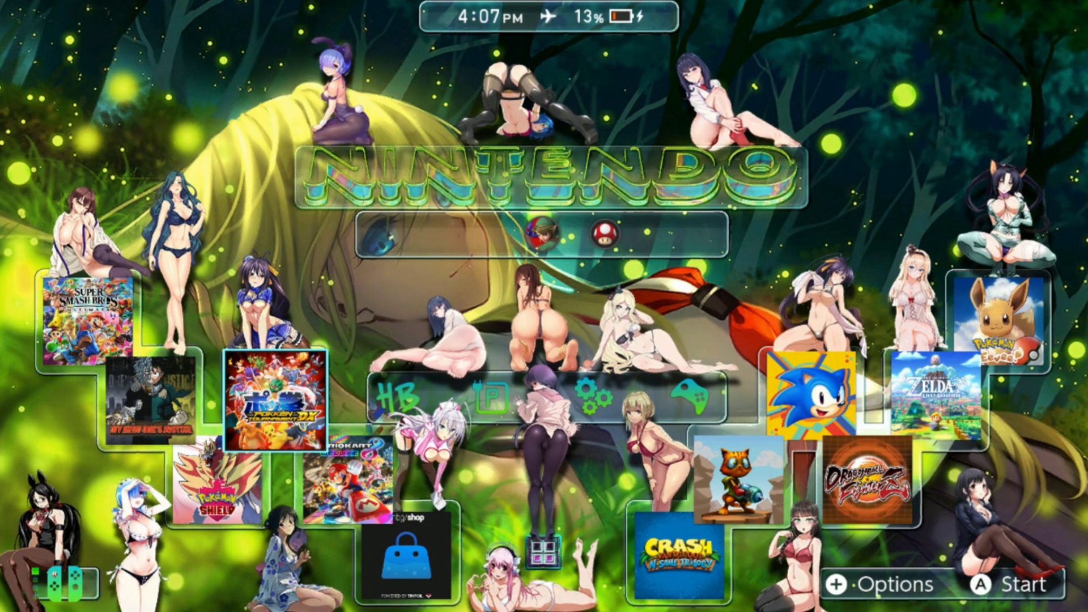
{"action": "key", "text": "a"}
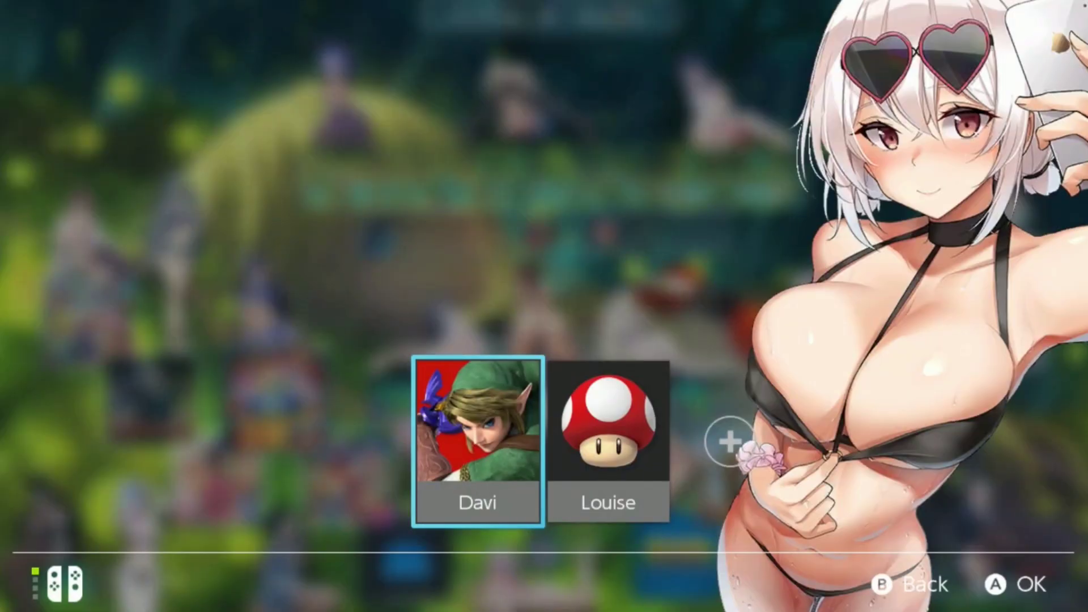
{"action": "key", "text": "Right"}
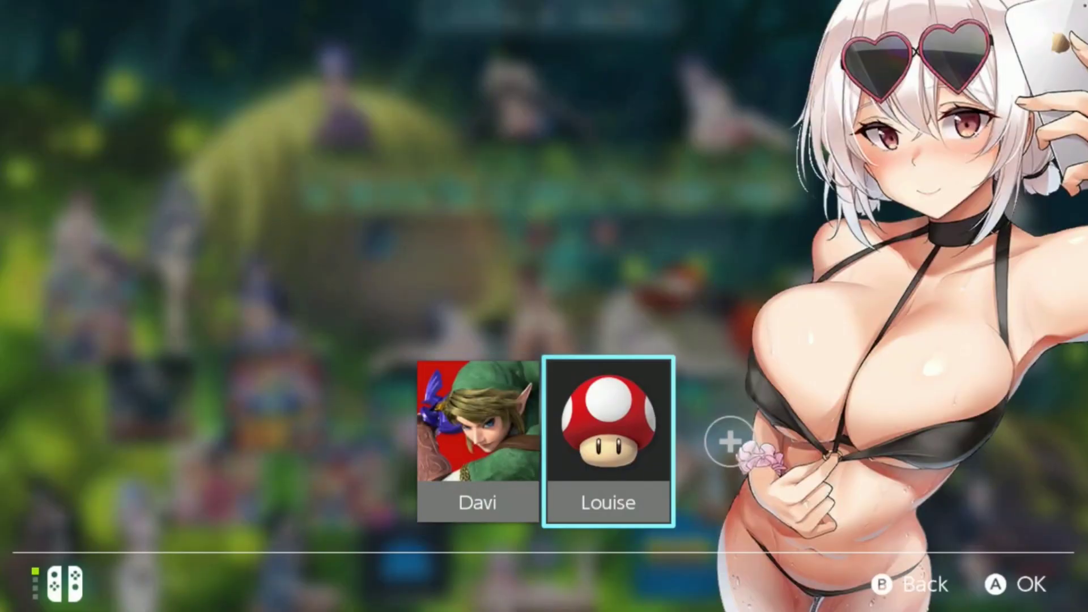
{"action": "key", "text": "Left"}
{"action": "key", "text": "Return"}
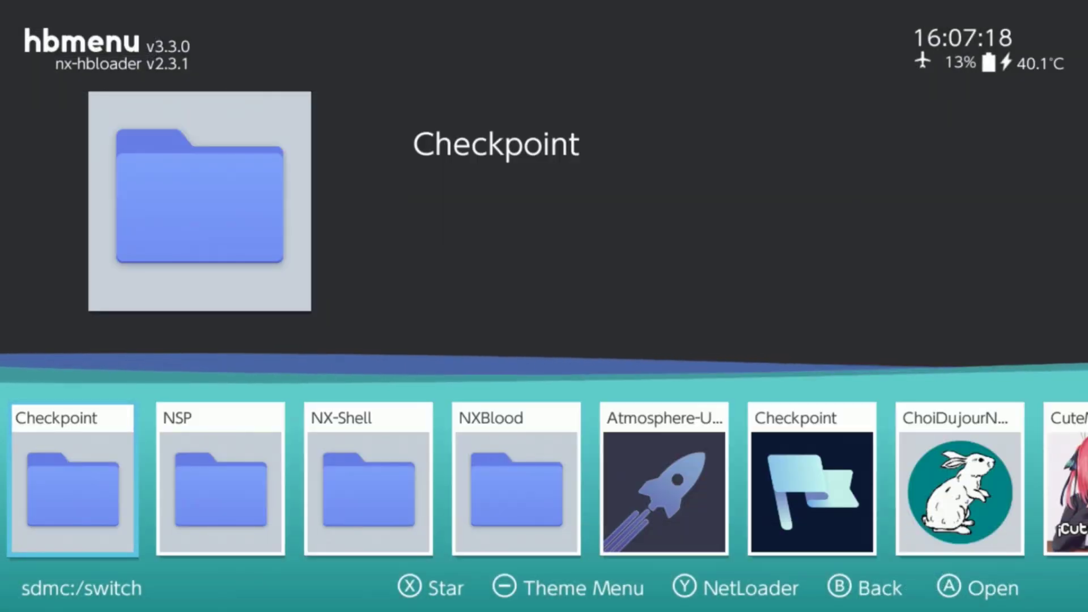
Launch the Checkpoint application from the homebrew menu's sdmc:/switch listing.
{"action": "key", "text": "Right"}
{"action": "key", "text": "Right"}
{"action": "key", "text": "Right"}
{"action": "key", "text": "Right"}
{"action": "key", "text": "Right"}
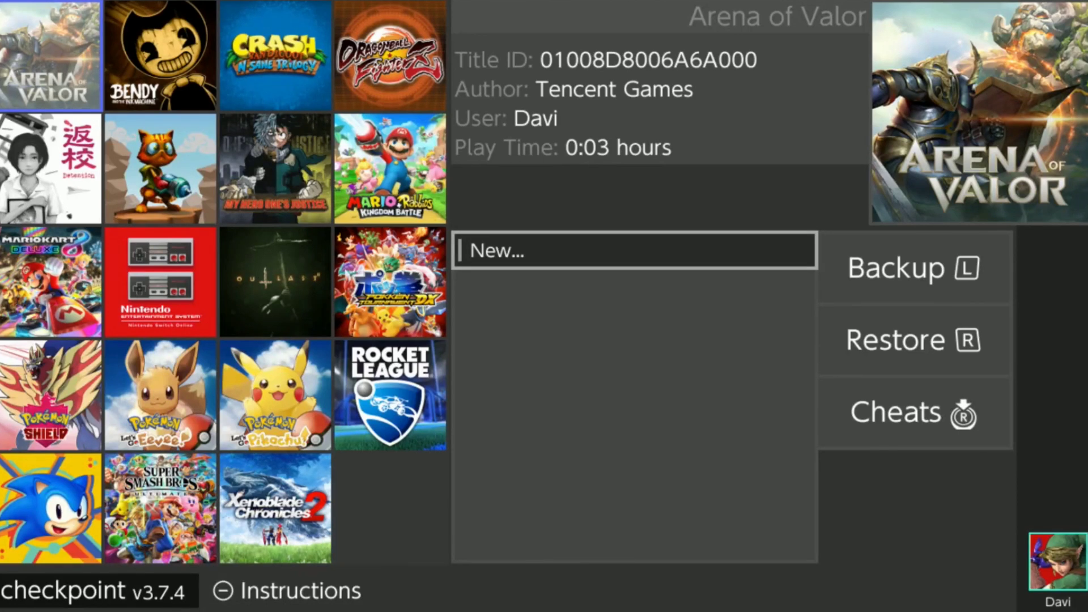
Select Pokémon Shield in Checkpoint's game grid and enter its list of save backups.
{"action": "key", "text": "Down"}
{"action": "key", "text": "Down"}
{"action": "key", "text": "Down"}
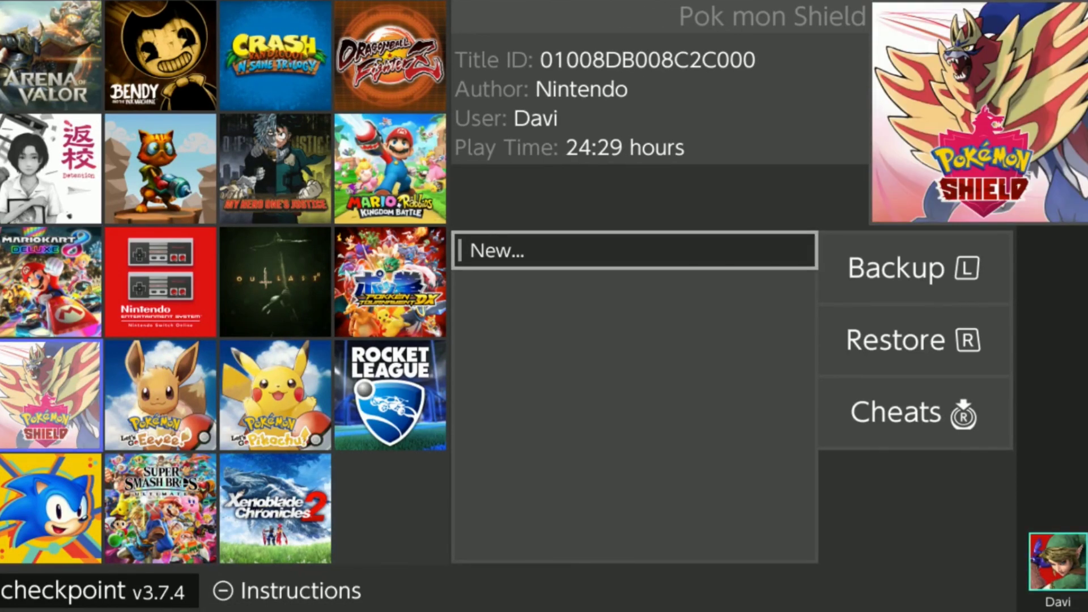
{"action": "key", "text": "Return"}
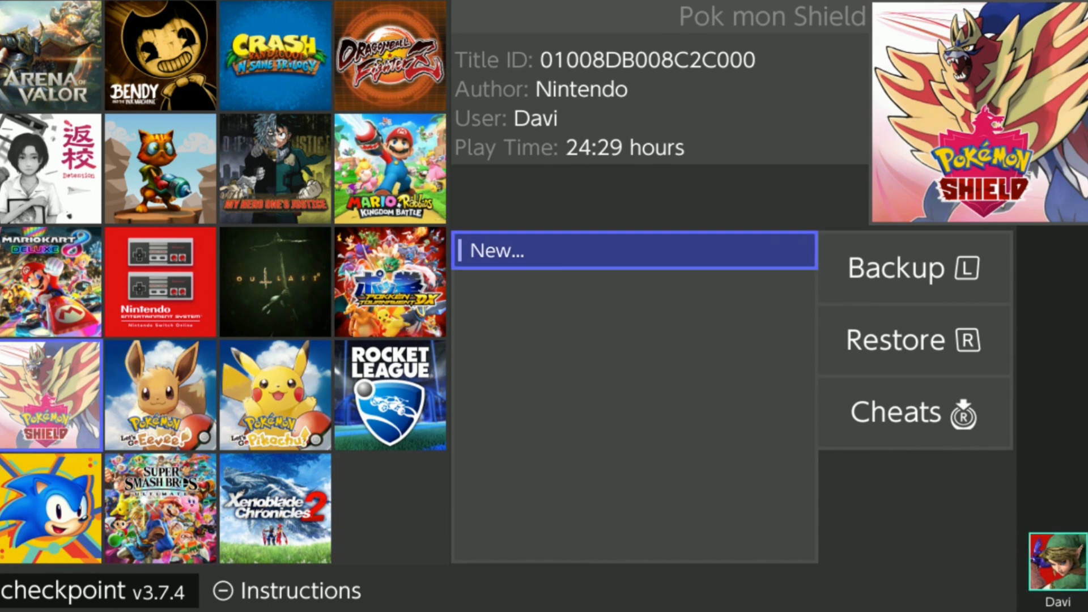
Create a new backup of the Pokémon Shield save under the suggested name, and select it in the backup list.
{"action": "key", "text": "Return"}
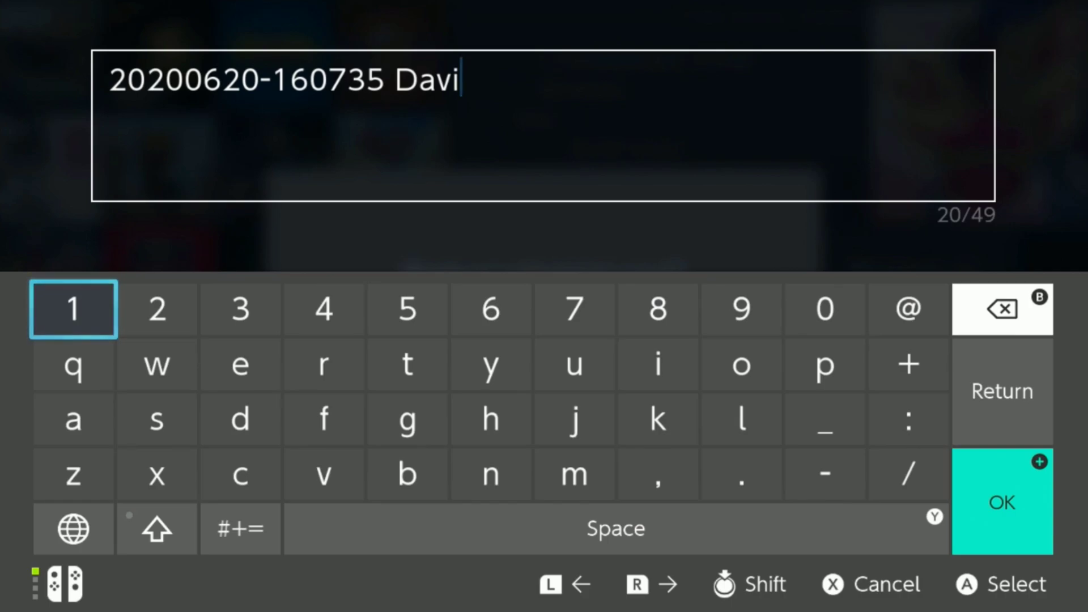
{"action": "key", "text": "Left"}
{"action": "key", "text": "Down"}
{"action": "key", "text": "Down"}
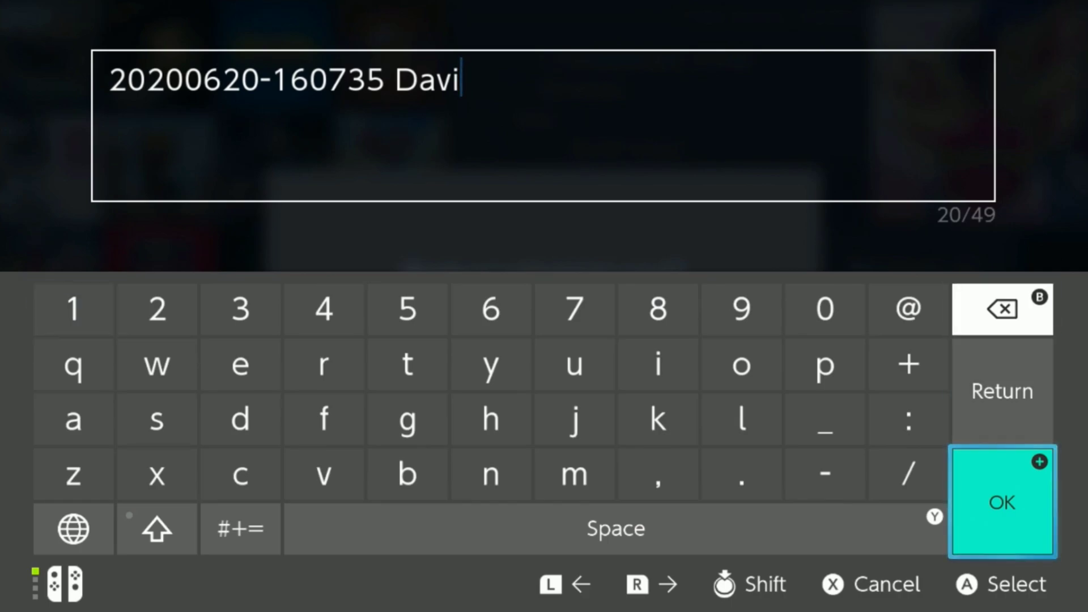
{"action": "key", "text": "Return"}
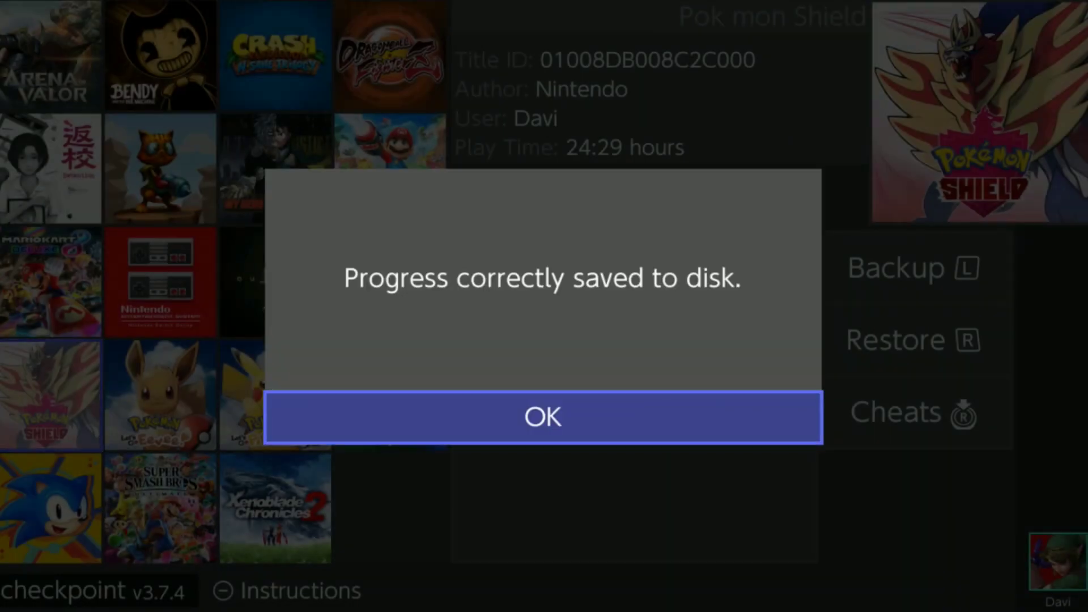
{"action": "key", "text": "Return"}
{"action": "key", "text": "Down"}
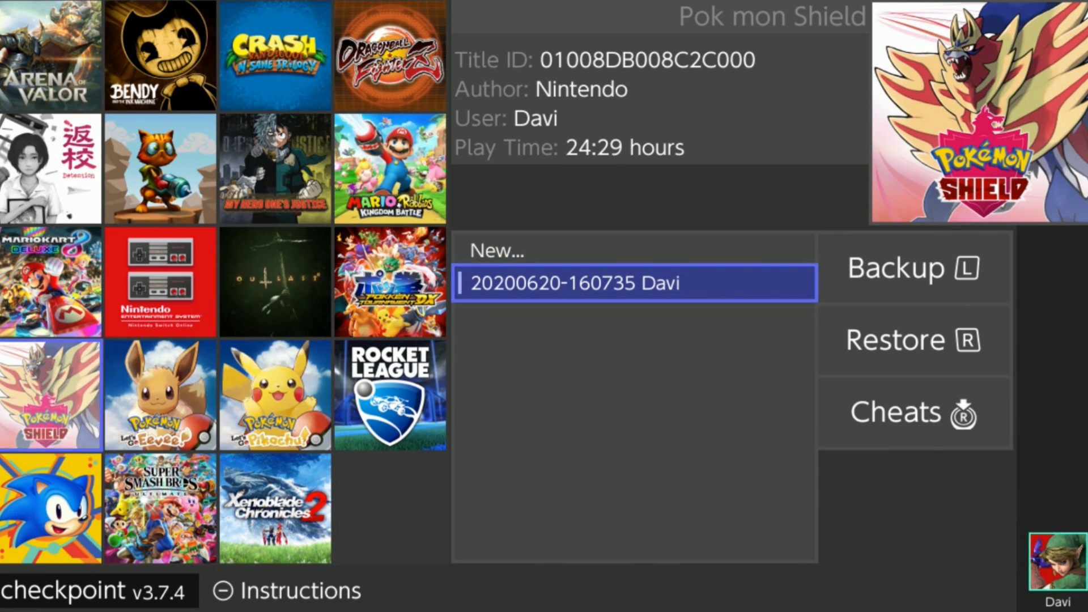
Bring up the deletion prompt for the selected Pokémon Shield backup and close it.
{"action": "key", "text": "x"}
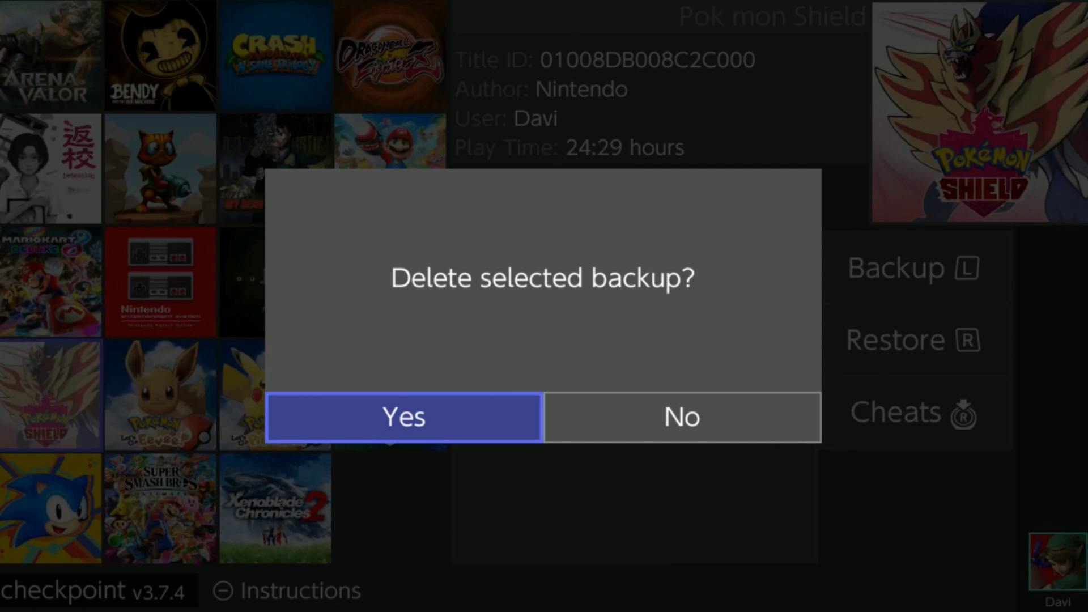
{"action": "key", "text": "Return"}
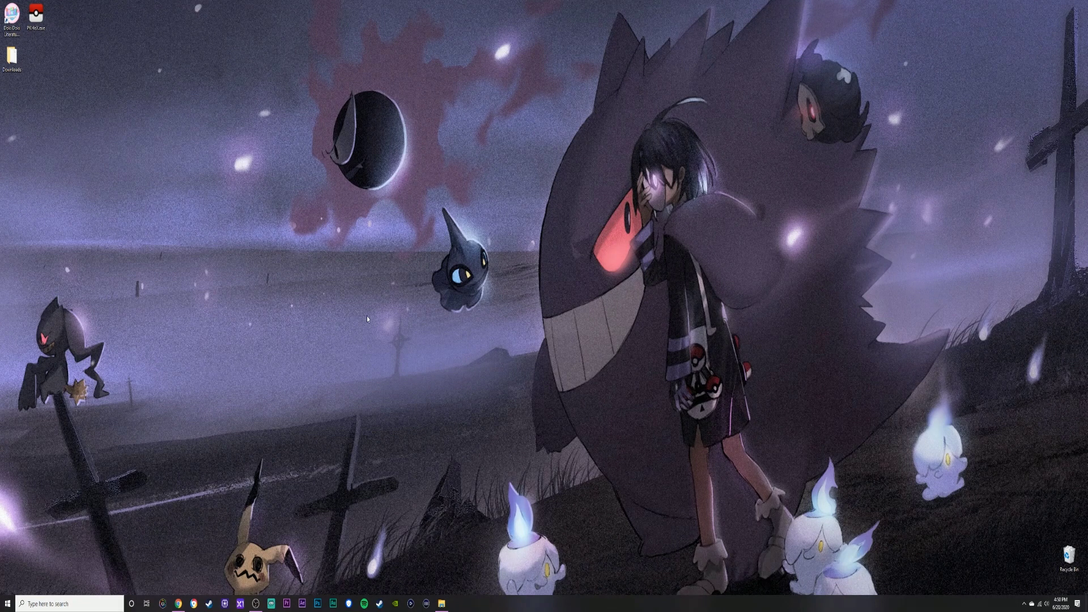
Switch to the PC, launch PKHeX and bring up the dialog for opening a save file.
{"action": "double_click", "coordinate": [41, 21]}
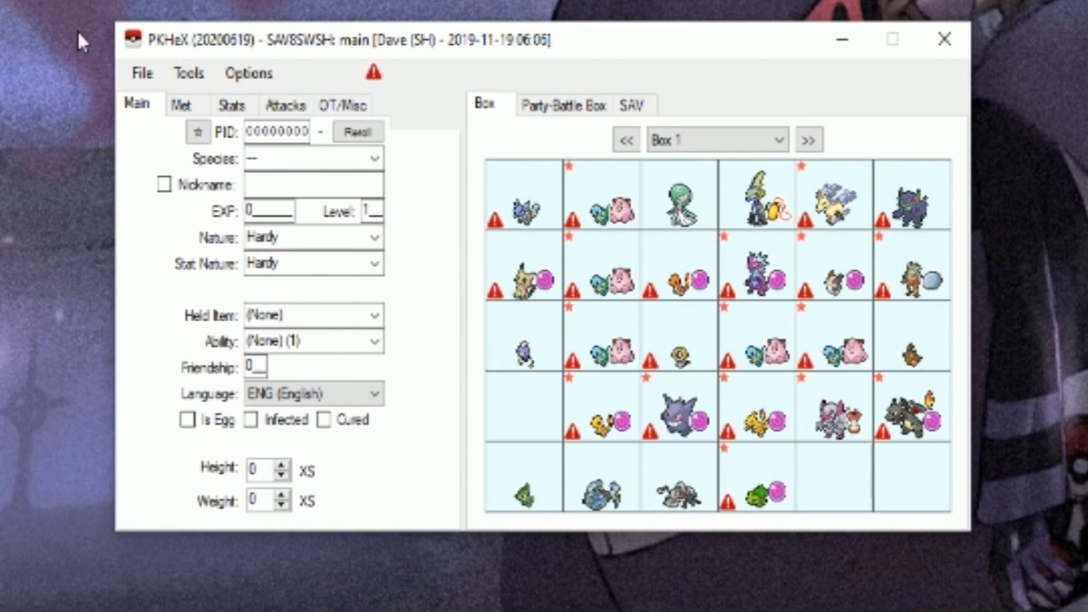
{"action": "left_click", "coordinate": [148, 76]}
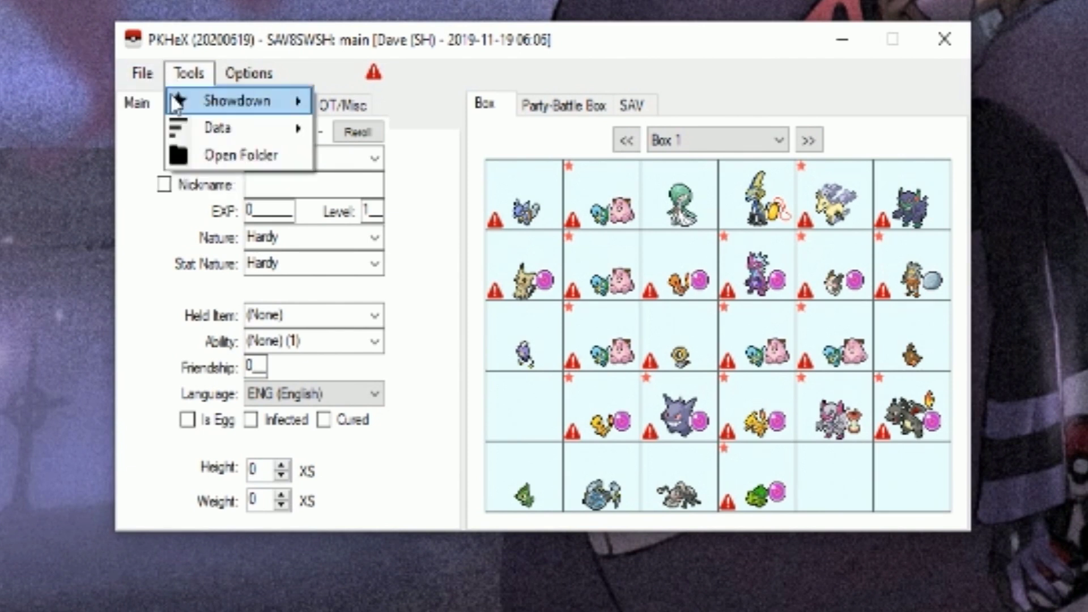
{"action": "left_click", "coordinate": [170, 101]}
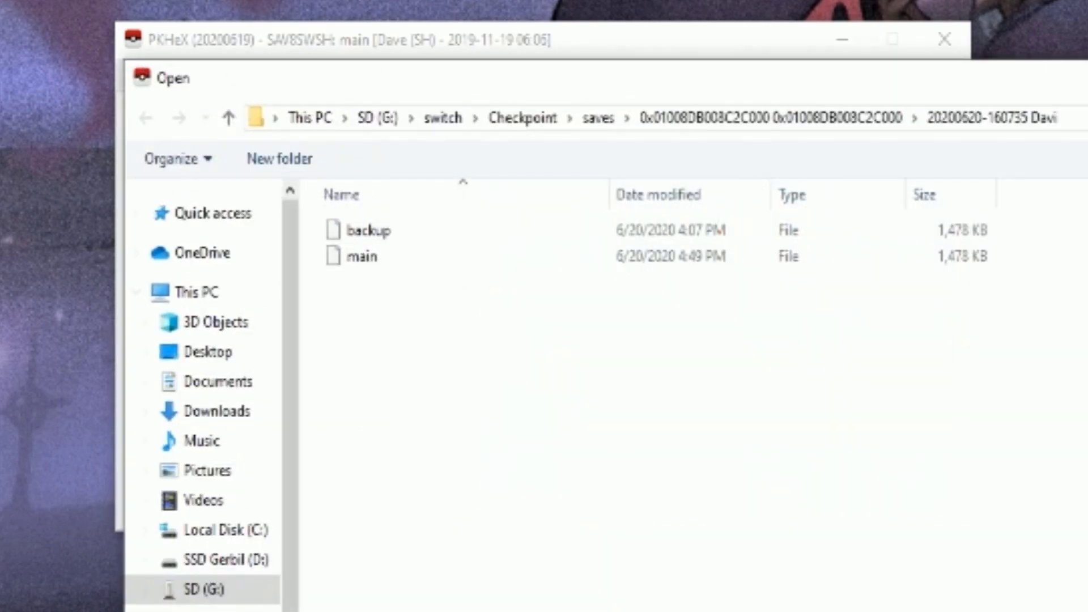
{"action": "left_click", "coordinate": [205, 588]}
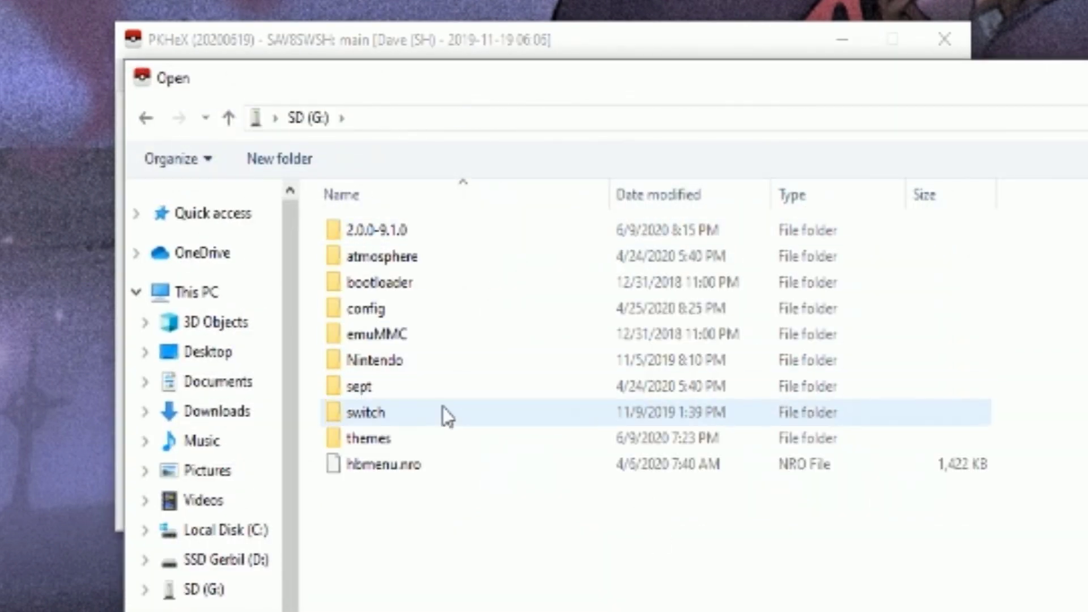
{"action": "double_click", "coordinate": [390, 412]}
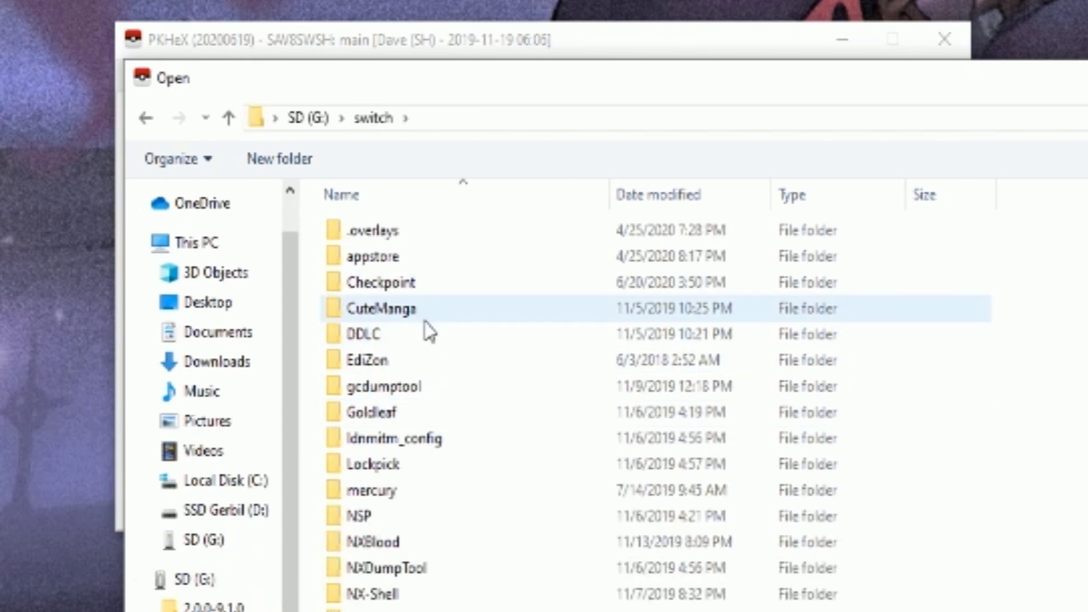
{"action": "left_click", "coordinate": [412, 285]}
{"action": "double_click", "coordinate": [413, 284]}
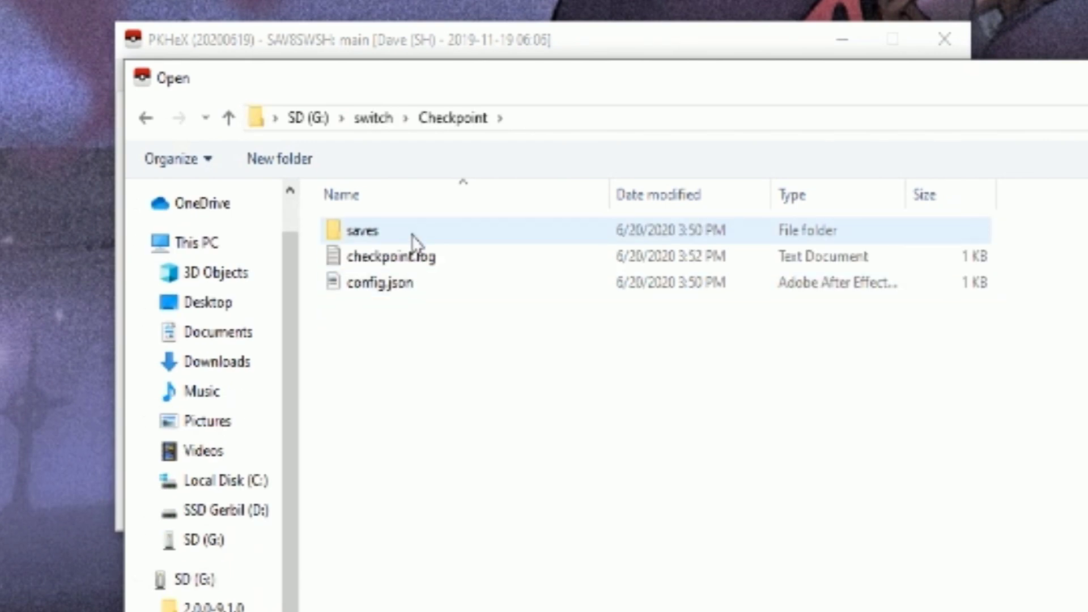
{"action": "double_click", "coordinate": [362, 230]}
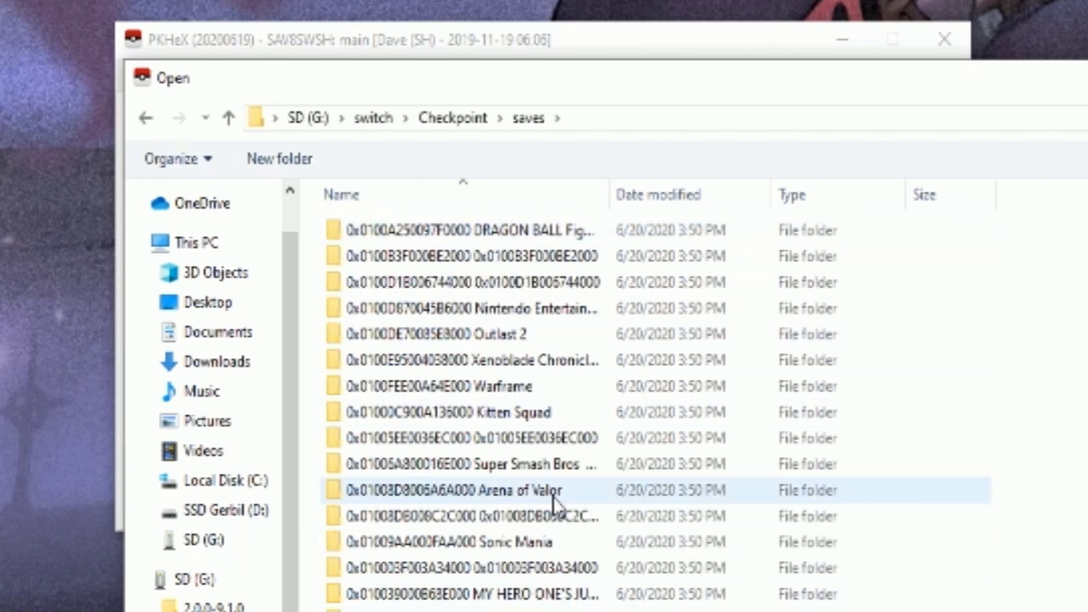
{"action": "double_click", "coordinate": [541, 513]}
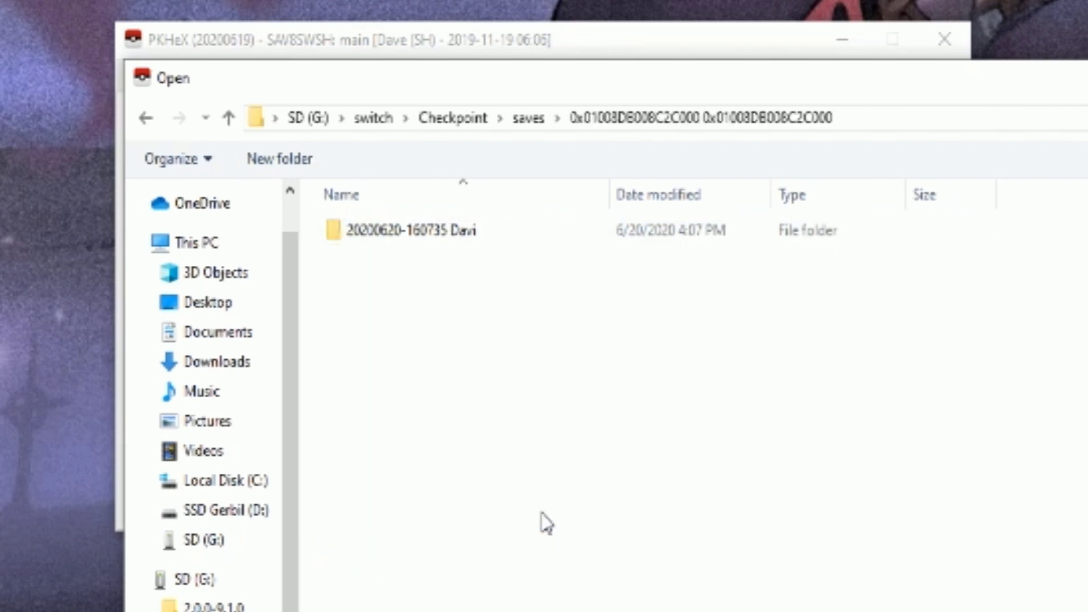
{"action": "double_click", "coordinate": [467, 234]}
{"action": "double_click", "coordinate": [376, 255]}
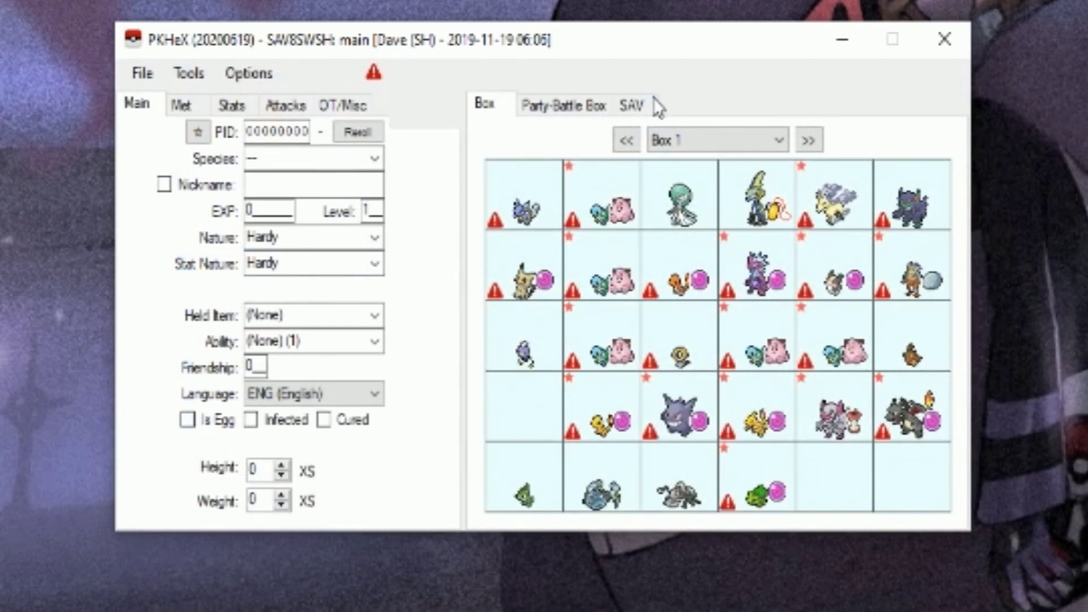
Browse the storage boxes and the party Pokémon of the loaded save, and return to Box 1.
{"action": "left_click", "coordinate": [809, 141]}
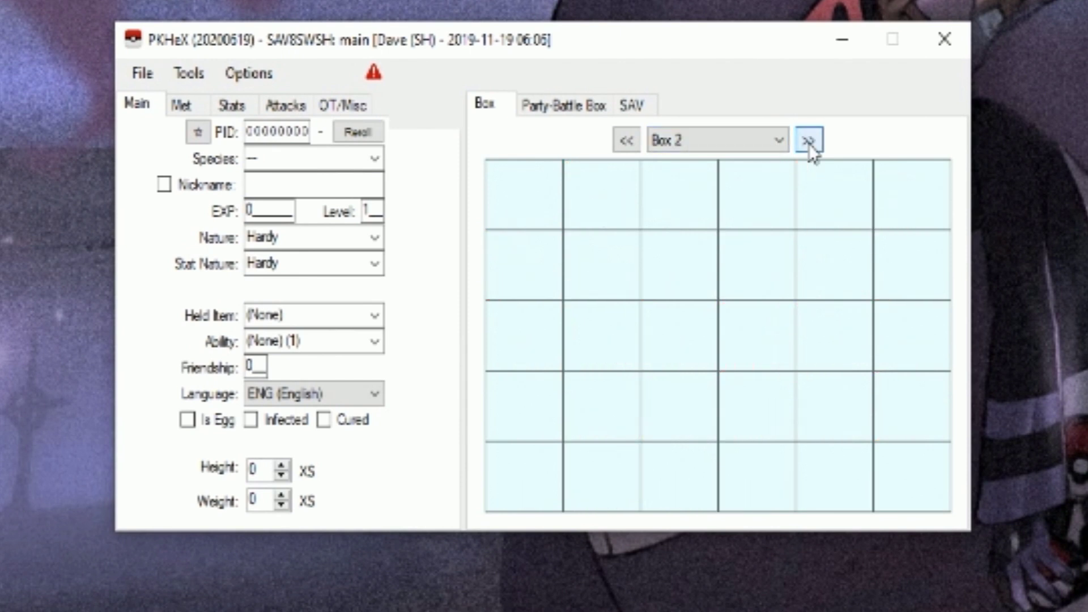
{"action": "left_click", "coordinate": [808, 142]}
{"action": "left_click", "coordinate": [809, 141]}
{"action": "left_click", "coordinate": [628, 141]}
{"action": "left_click", "coordinate": [628, 143]}
{"action": "left_click", "coordinate": [628, 143]}
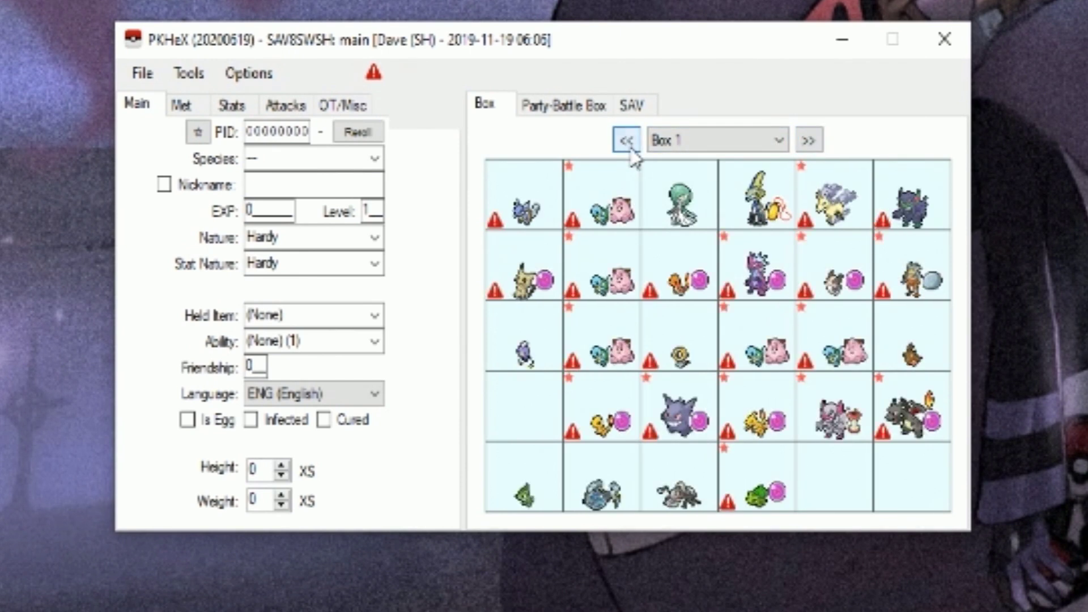
{"action": "left_click", "coordinate": [579, 107]}
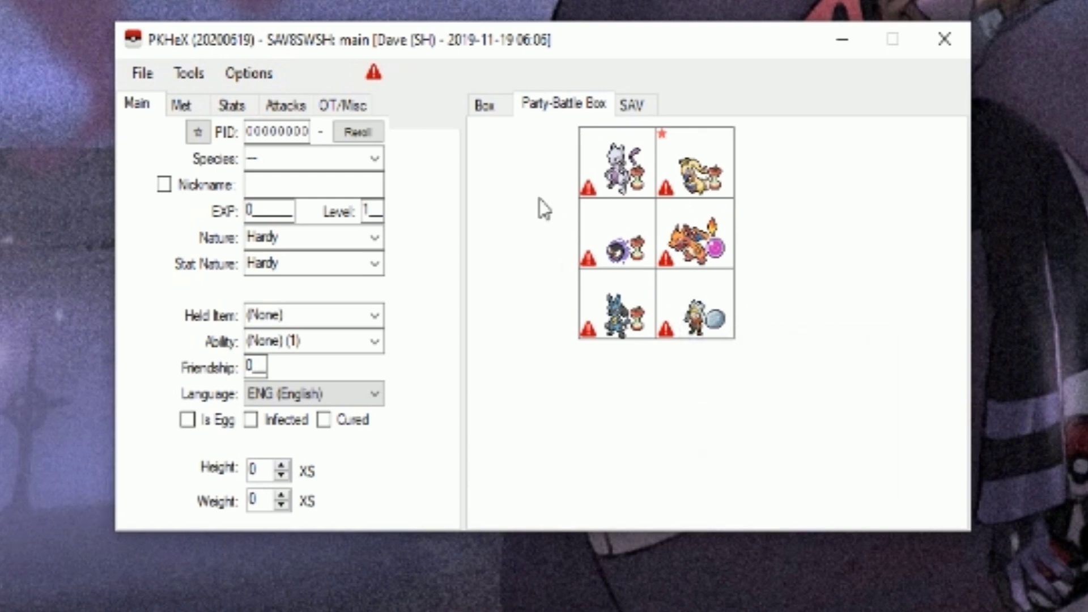
{"action": "left_click", "coordinate": [485, 107]}
Load the Squirtle from the second slot of Box 1's first row into the editor.
{"action": "mouse_move", "coordinate": [763, 354]}
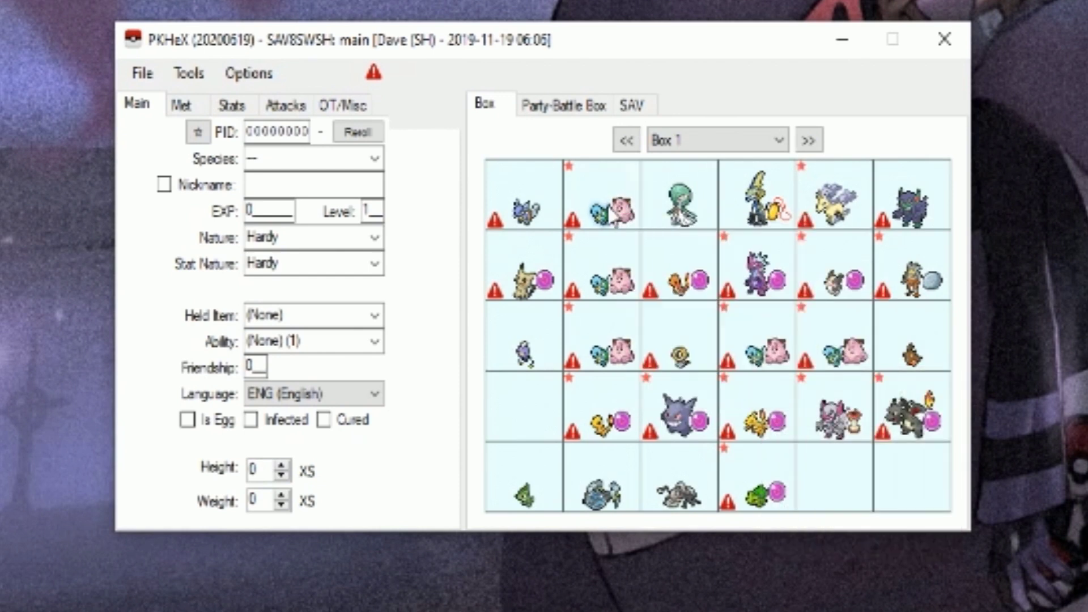
{"action": "mouse_move", "coordinate": [792, 369]}
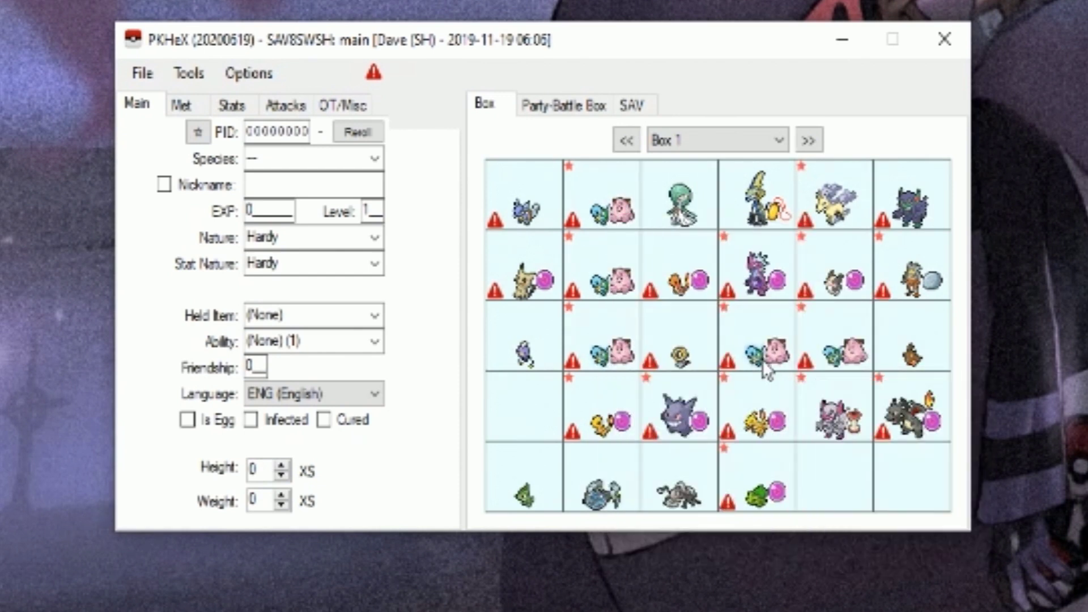
{"action": "mouse_move", "coordinate": [618, 225]}
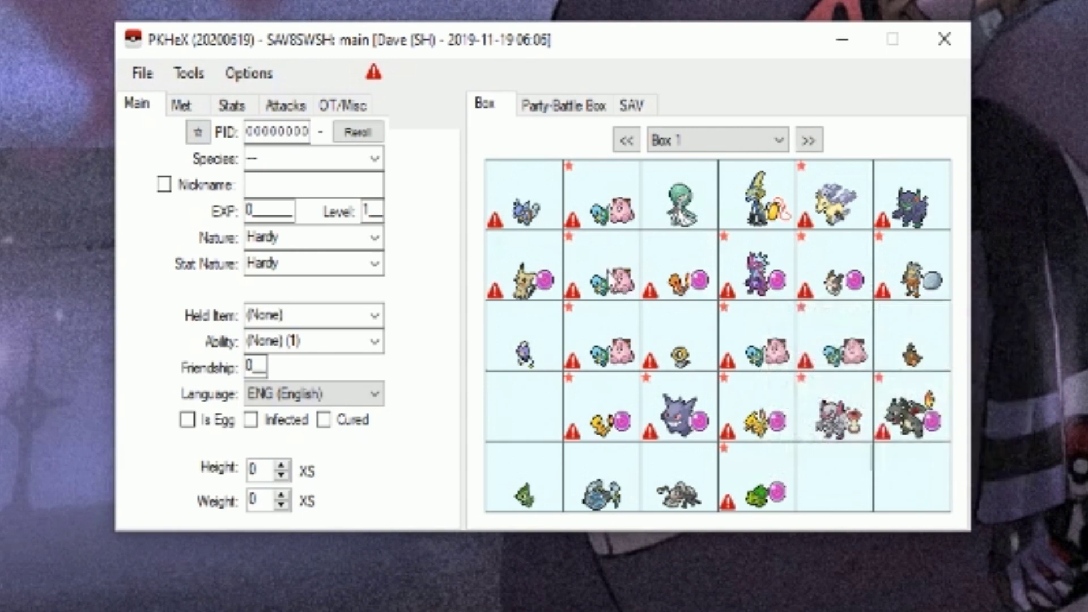
{"action": "right_click", "coordinate": [608, 199]}
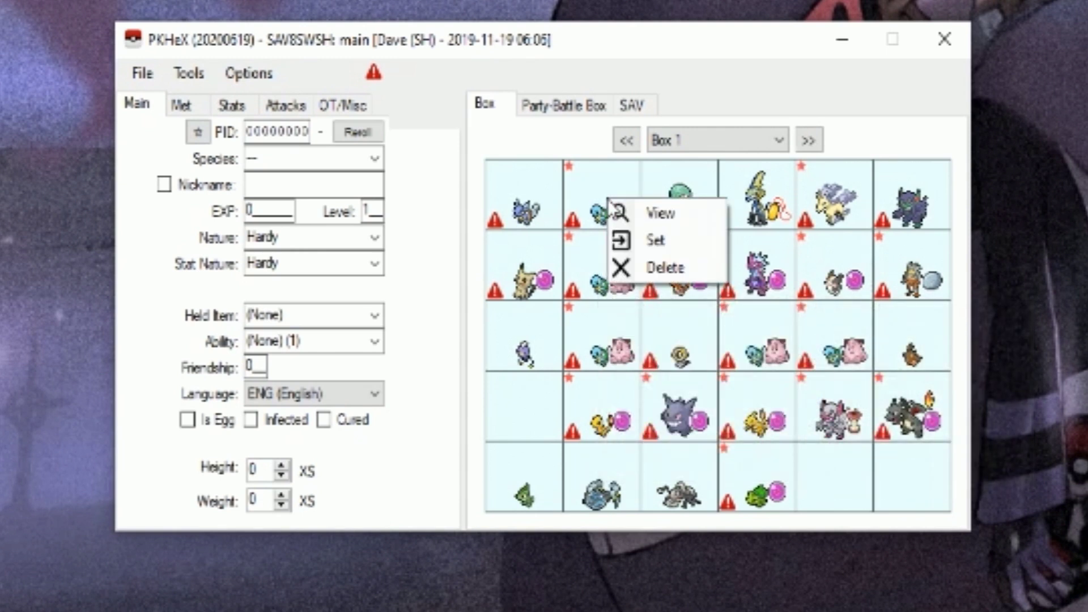
{"action": "left_click", "coordinate": [656, 212]}
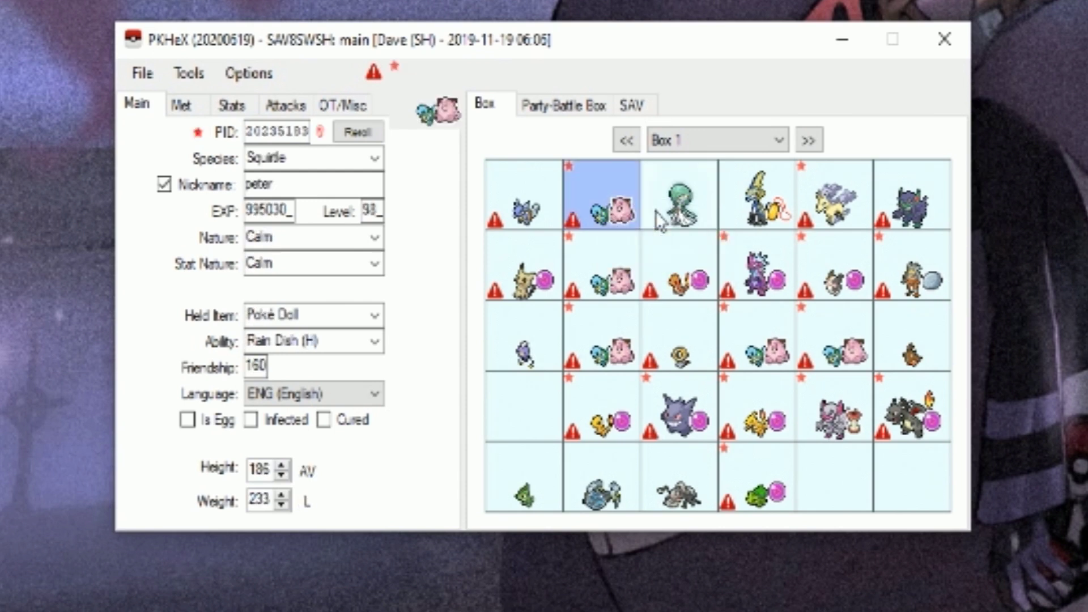
Look through the Squirtle's met, stats, attacks and OT/misc data, and return to its main data.
{"action": "left_click", "coordinate": [173, 105]}
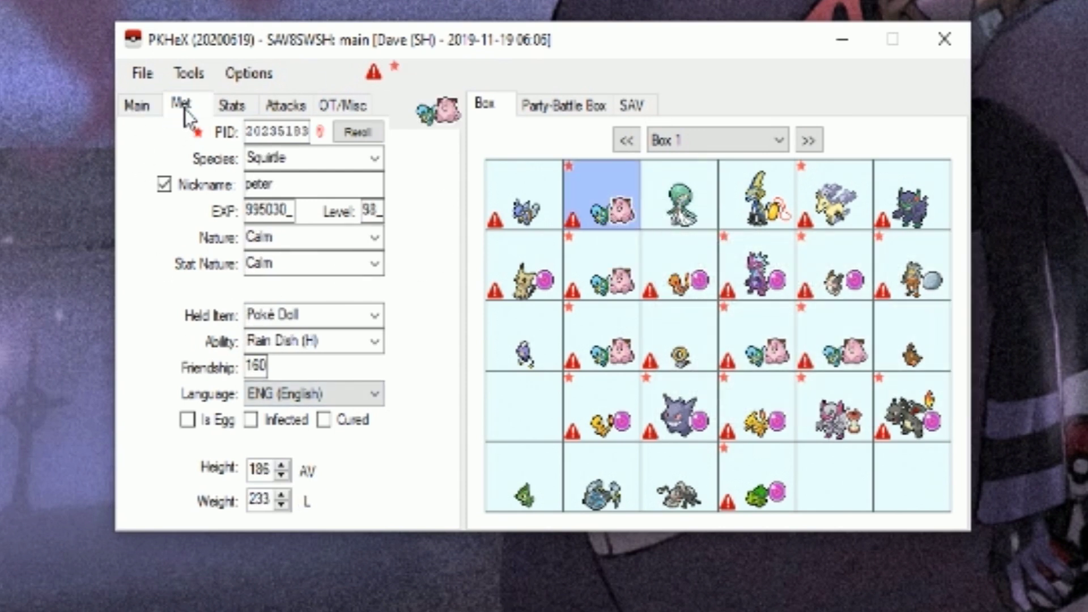
{"action": "left_click", "coordinate": [231, 105]}
{"action": "left_click", "coordinate": [286, 104]}
{"action": "left_click", "coordinate": [339, 105]}
{"action": "left_click", "coordinate": [139, 105]}
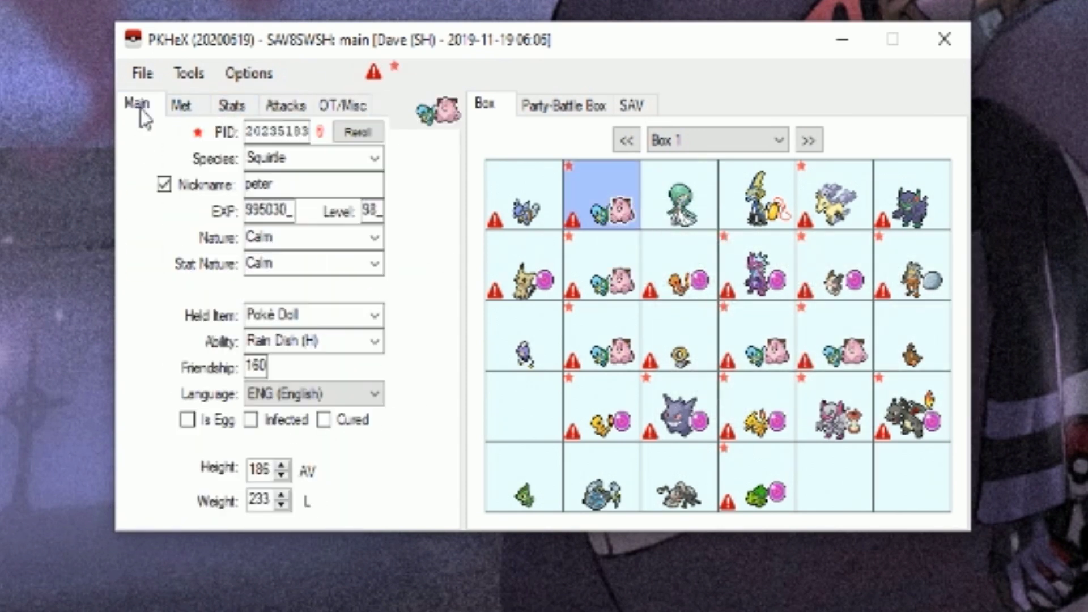
Change the loaded Pokémon's species to Staryu and its nickname to "hiya".
{"action": "left_click", "coordinate": [373, 160]}
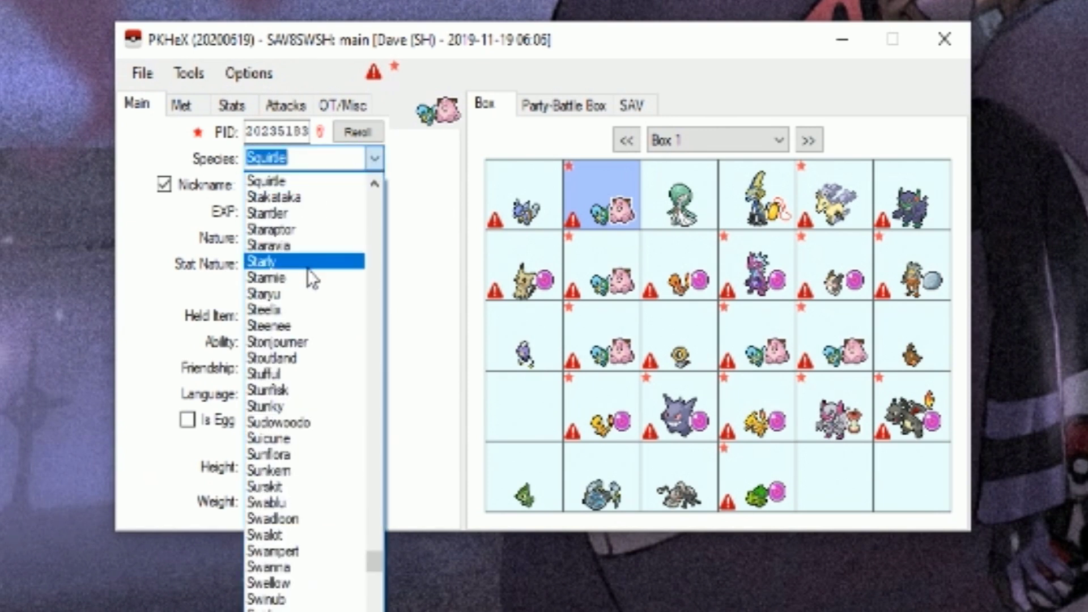
{"action": "left_click", "coordinate": [296, 294]}
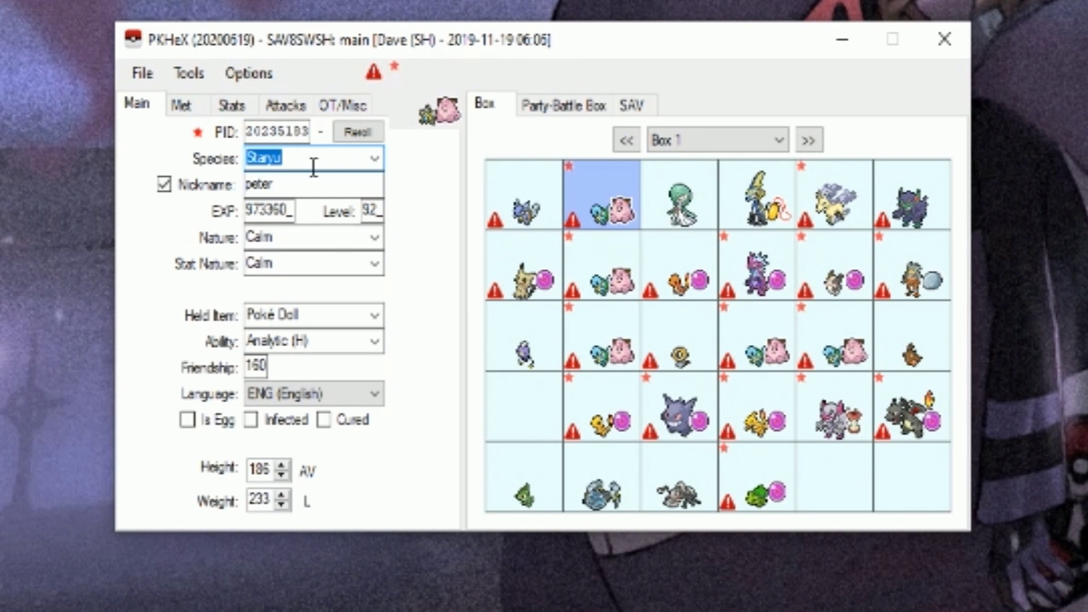
{"action": "key", "text": "Tab"}
{"action": "key", "text": "Tab"}
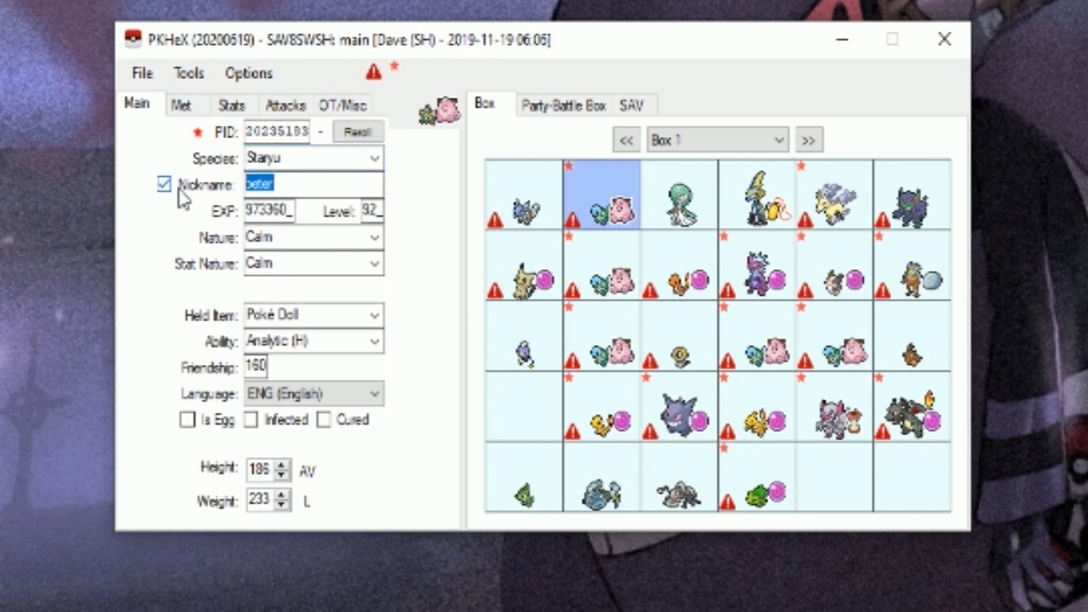
{"action": "type", "text": "hiya"}
Set both the nature and the stat nature of the Staryu to Modest.
{"action": "left_click", "coordinate": [327, 236]}
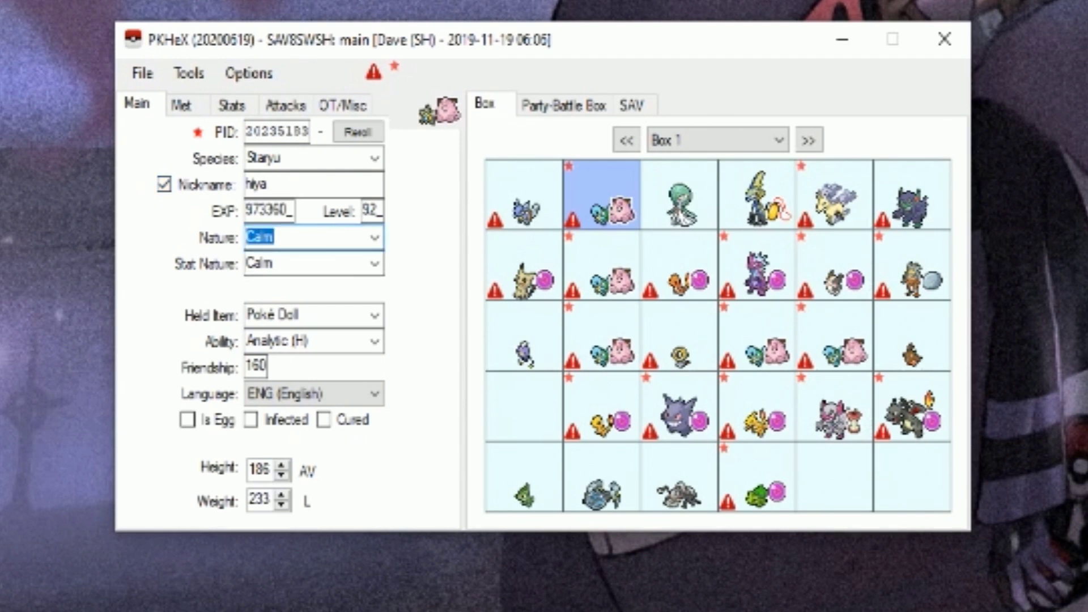
{"action": "type", "text": "modest"}
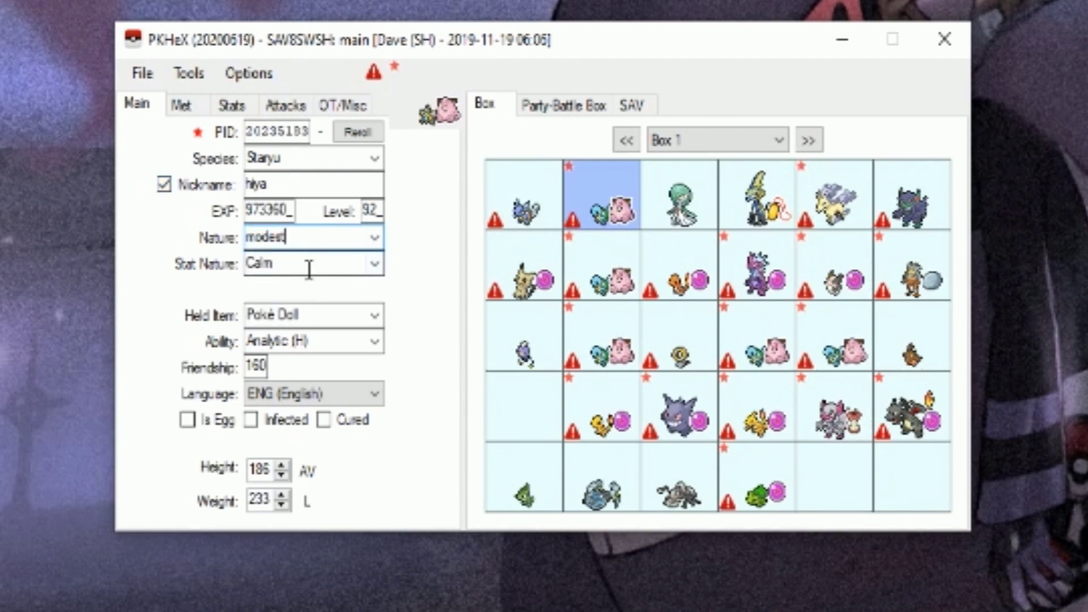
{"action": "key", "text": "Tab"}
{"action": "type", "text": "modera"}
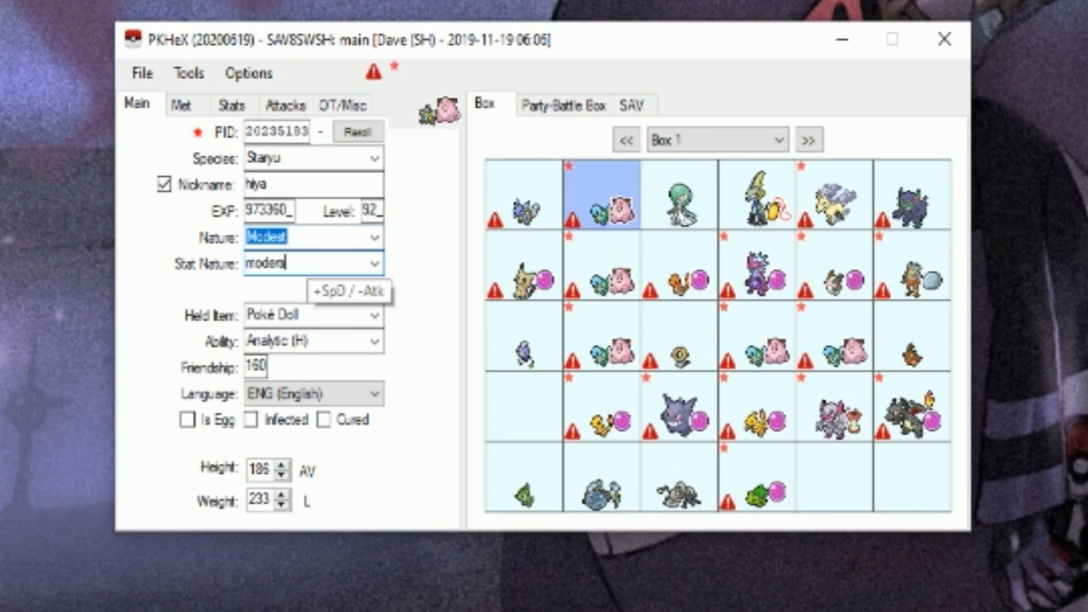
{"action": "key", "text": "BackSpace"}
{"action": "key", "text": "BackSpace"}
{"action": "type", "text": "st"}
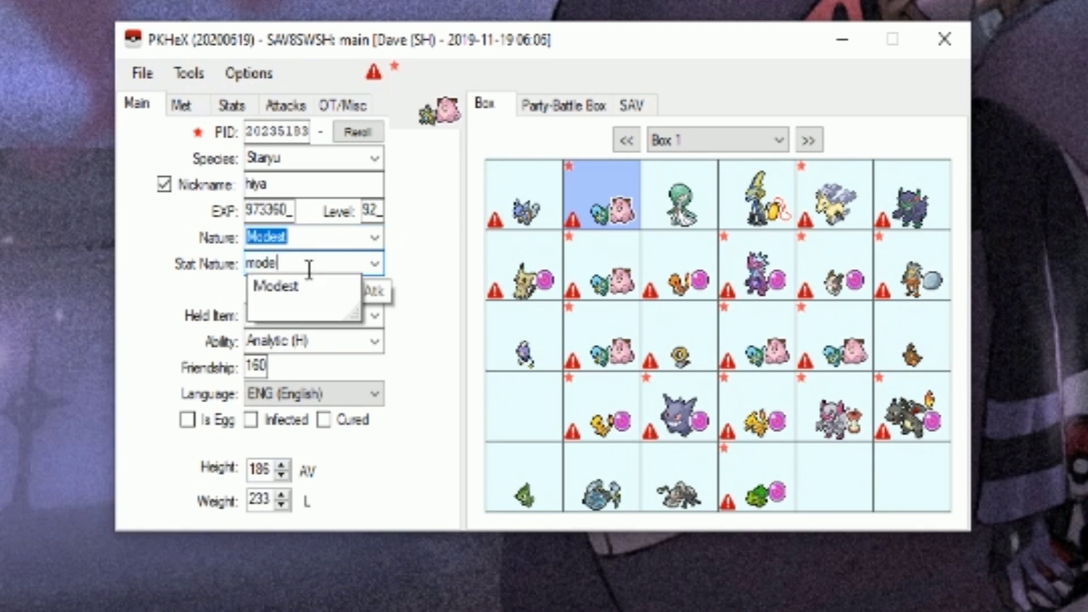
{"action": "key", "text": "Return"}
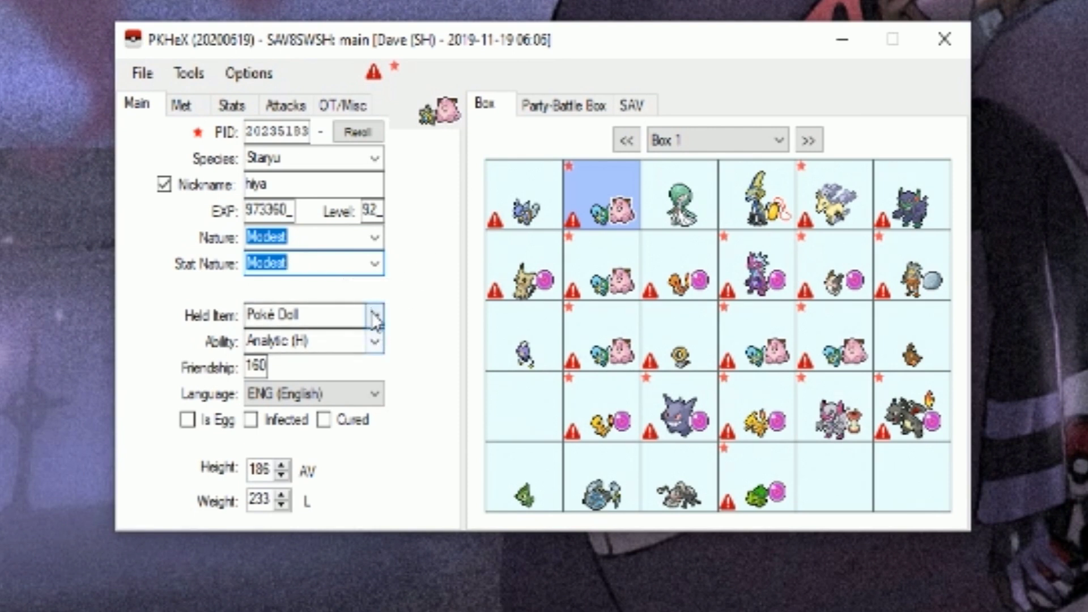
Give the Staryu a Life Orb as held item, and generate a new shiny PID for it.
{"action": "left_click", "coordinate": [334, 316]}
{"action": "type", "text": "life Orb"}
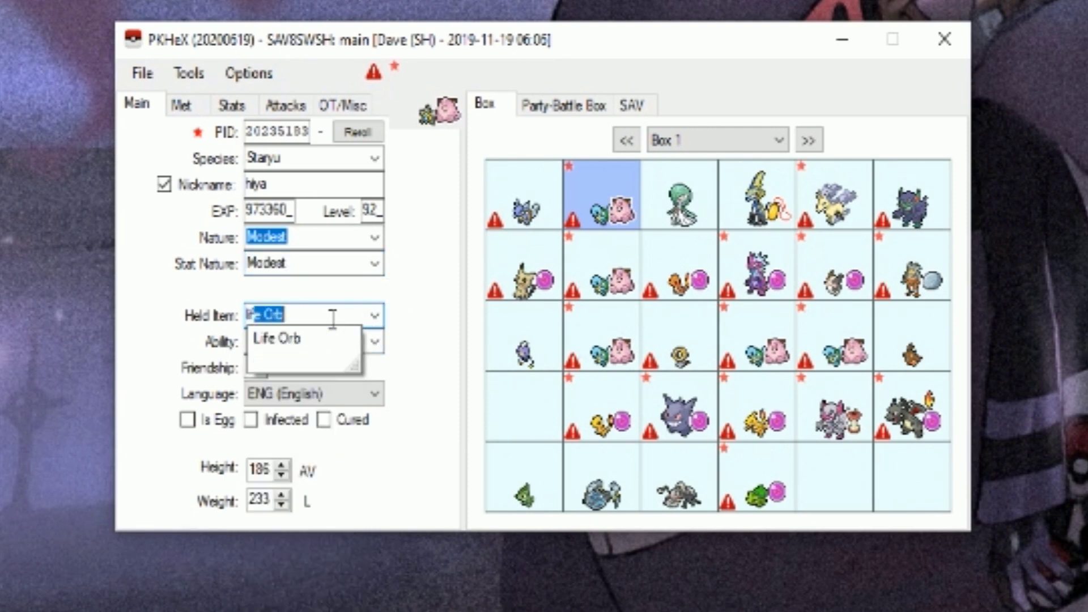
{"action": "key", "text": "Down"}
{"action": "key", "text": "Return"}
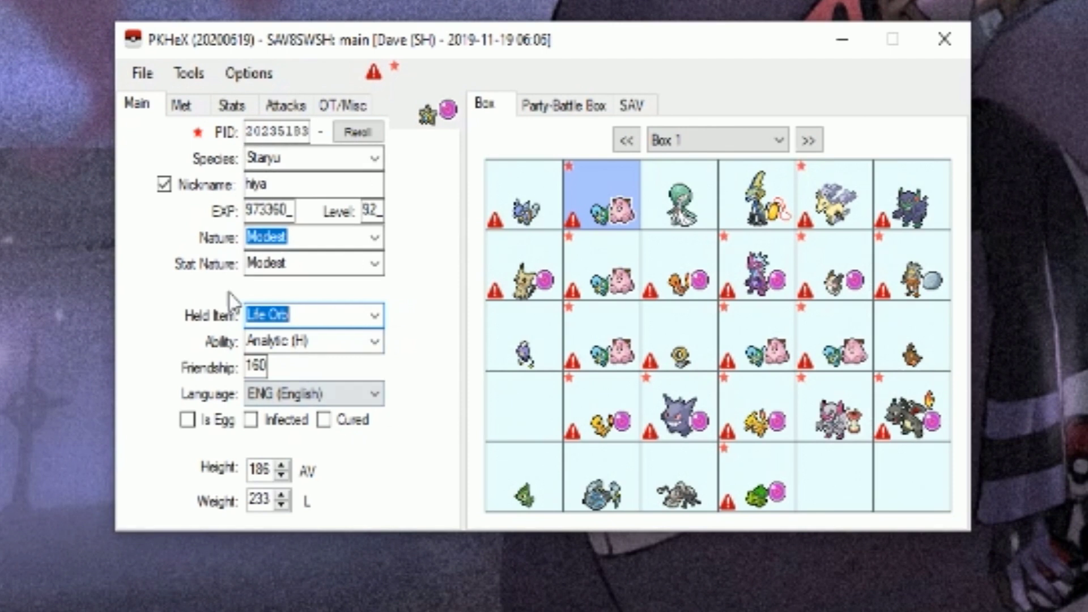
{"action": "left_click", "coordinate": [365, 138]}
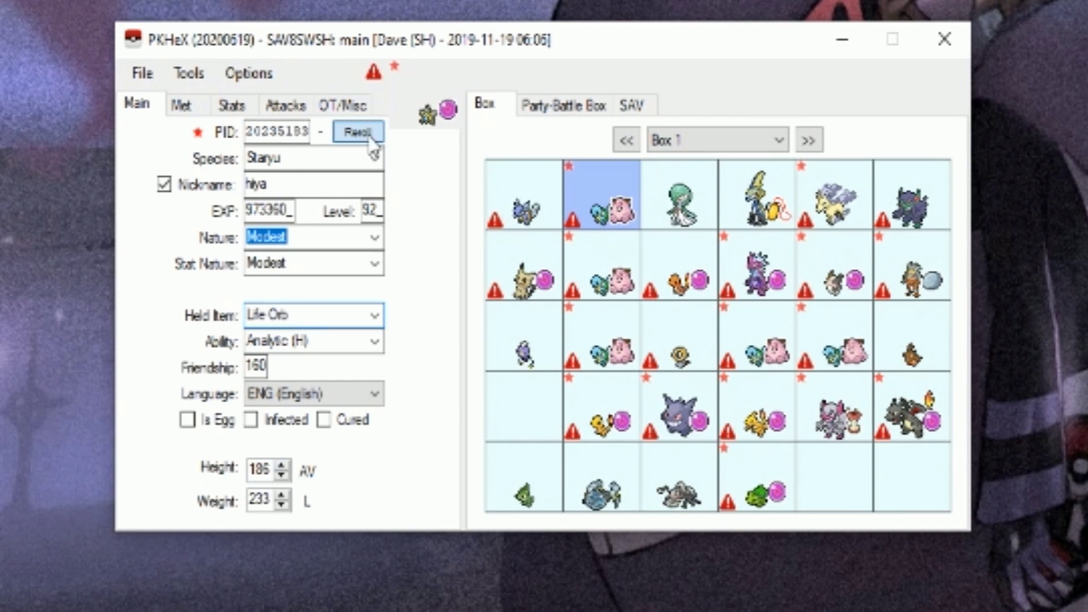
{"action": "left_click", "coordinate": [198, 132]}
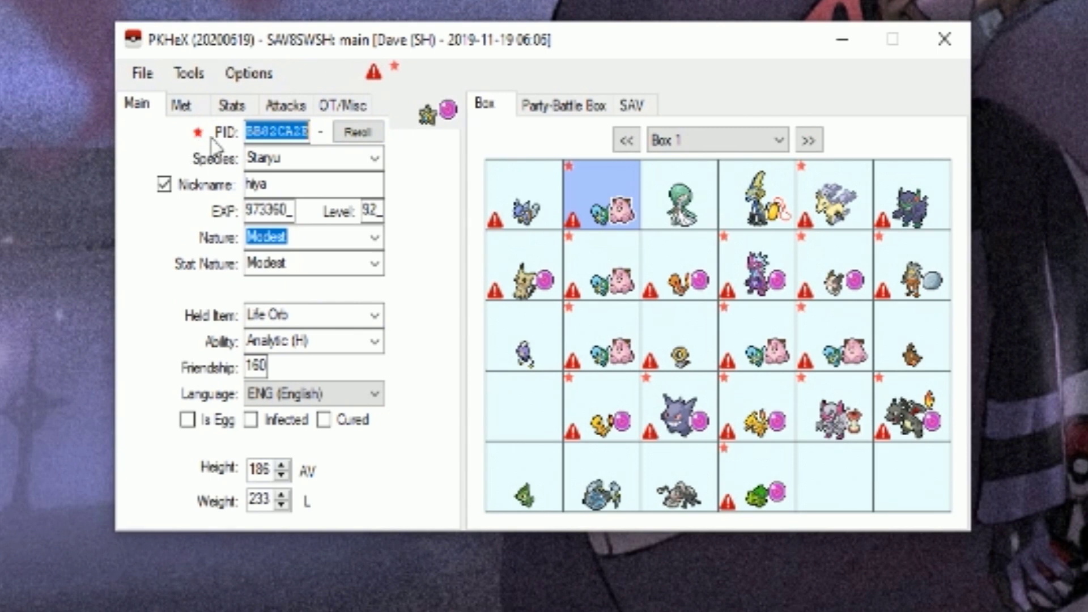
Set the Staryu's Special Attack EVs to 252 and its Defense EVs to 0.
{"action": "left_click", "coordinate": [181, 104]}
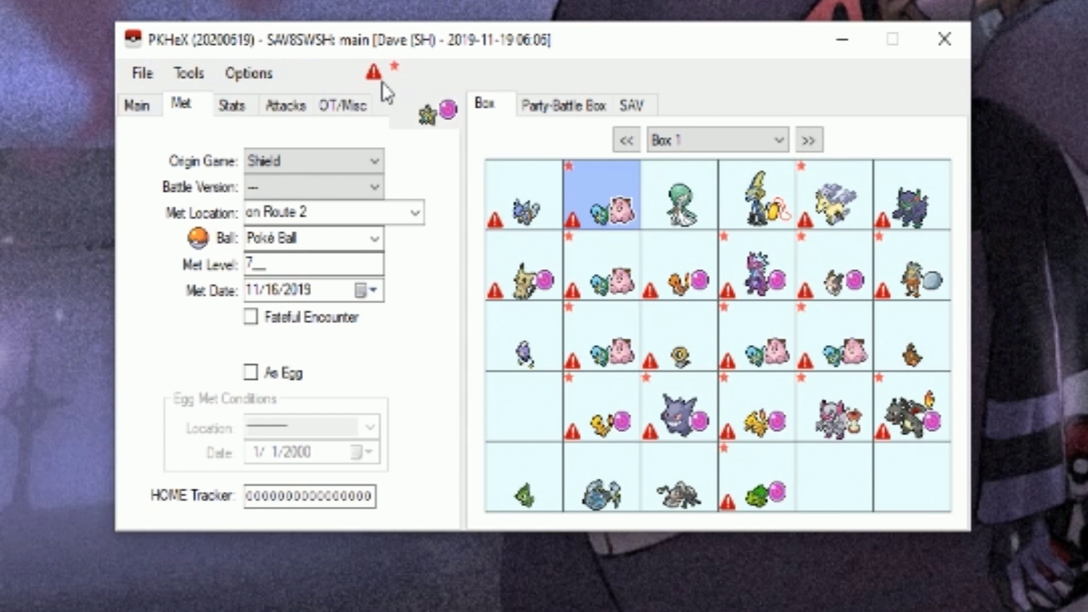
{"action": "left_click", "coordinate": [231, 108]}
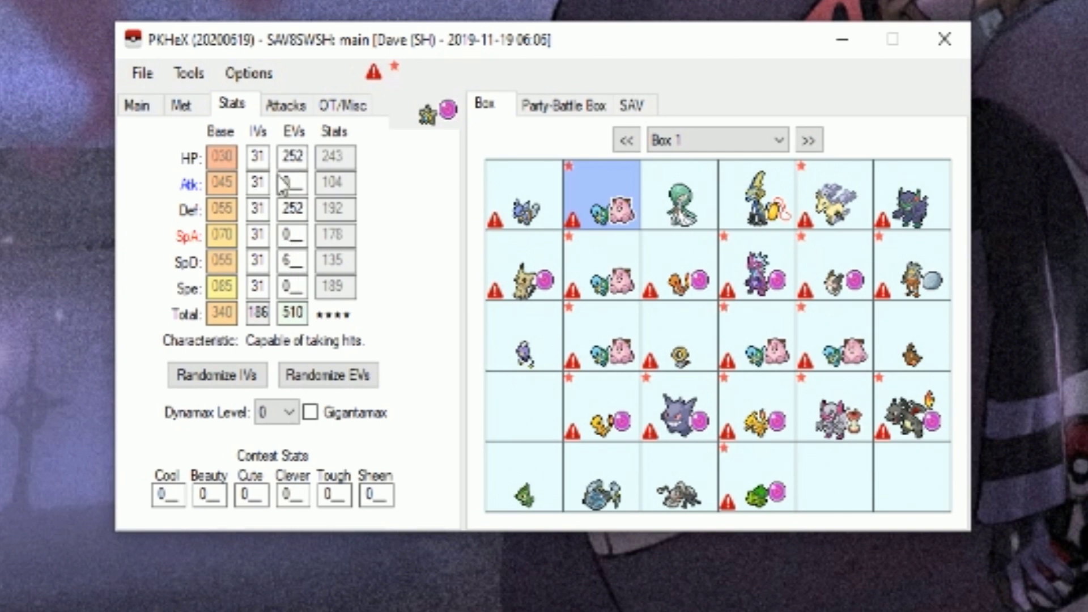
{"action": "double_click", "coordinate": [300, 235]}
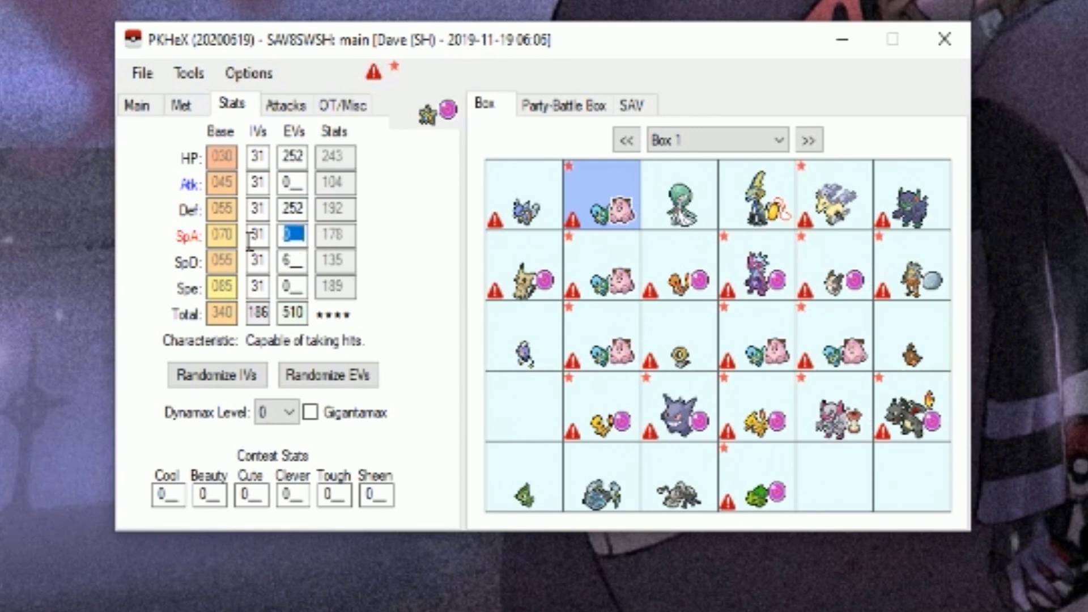
{"action": "type", "text": "252"}
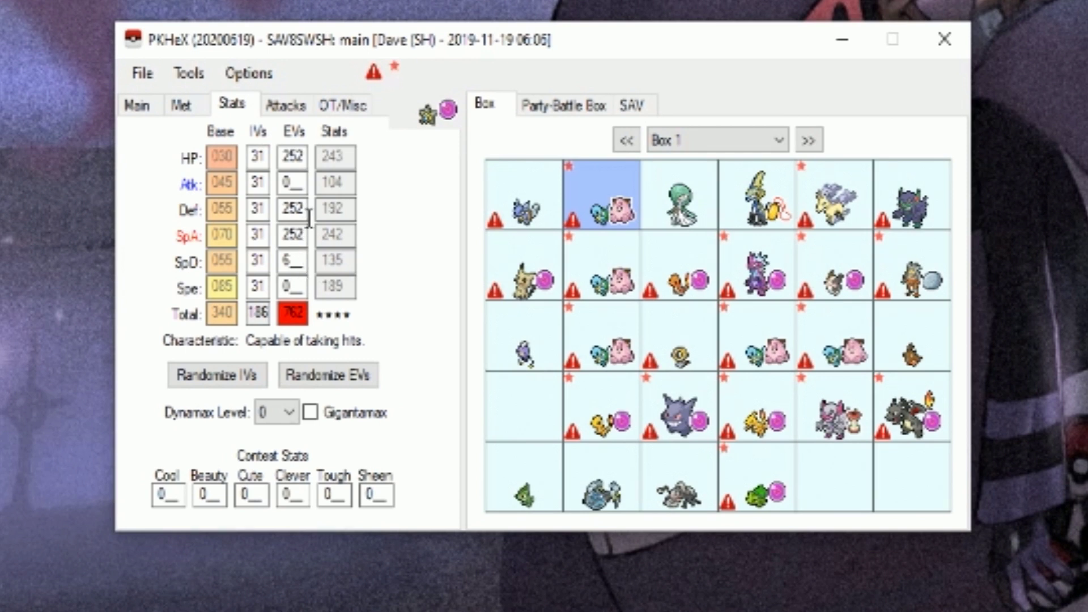
{"action": "left_click_drag", "start_coordinate": [301, 208], "coordinate": [242, 207]}
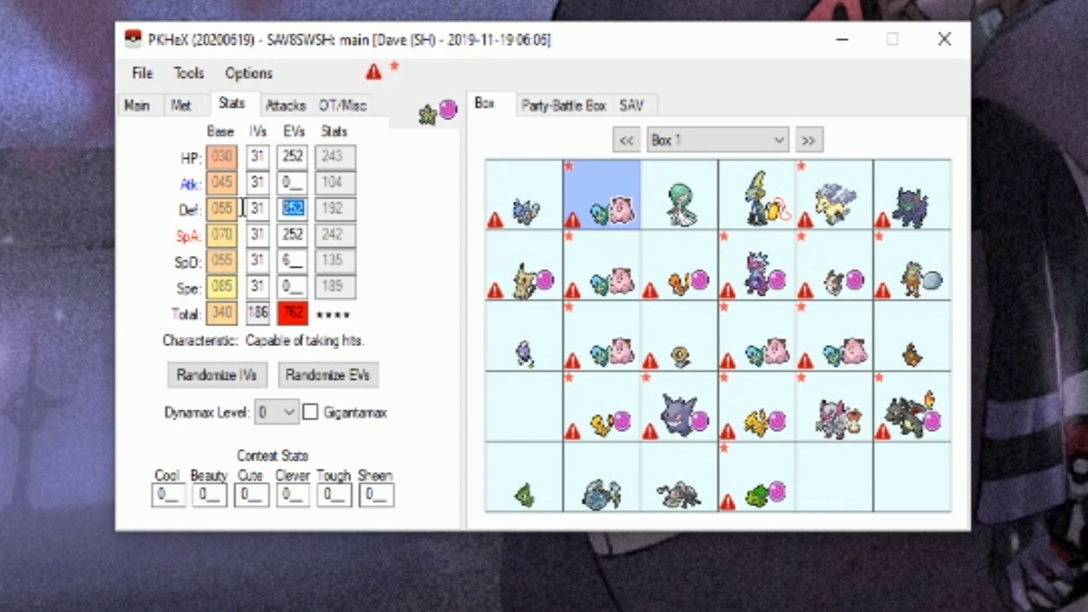
{"action": "type", "text": "0"}
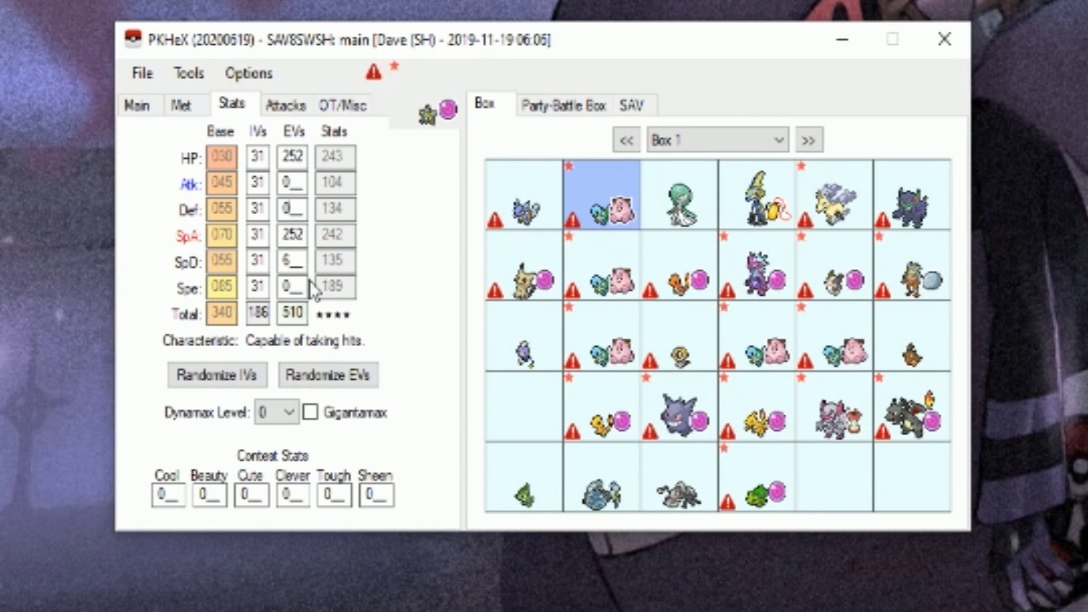
Set the Staryu's Speed EVs to 252 and its HP EVs to 0.
{"action": "left_click_drag", "start_coordinate": [309, 286], "coordinate": [223, 308]}
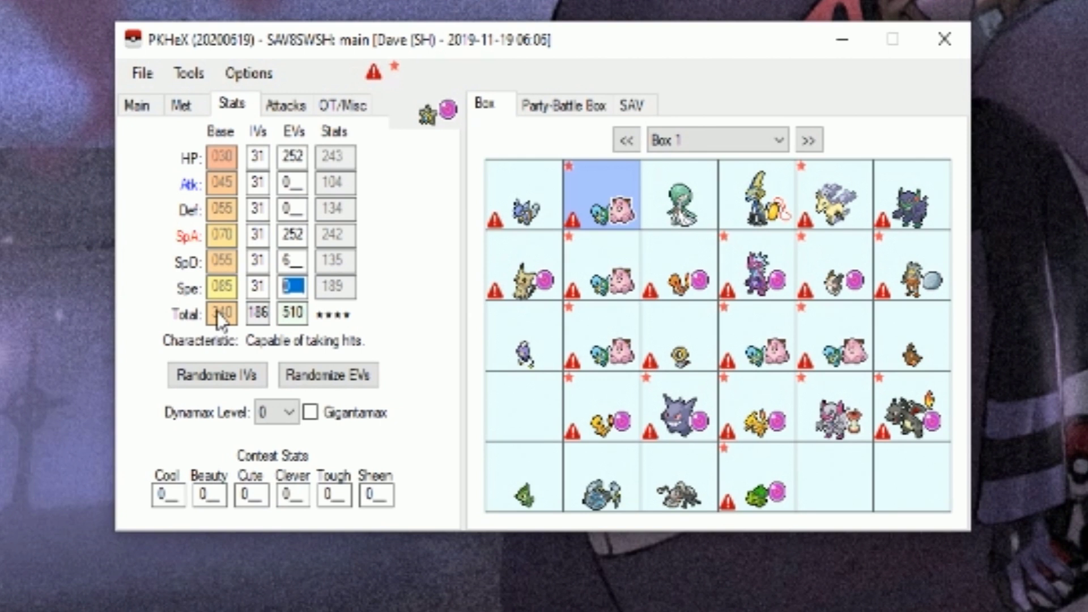
{"action": "type", "text": "252"}
{"action": "left_click_drag", "start_coordinate": [308, 157], "coordinate": [222, 165]}
{"action": "type", "text": "0"}
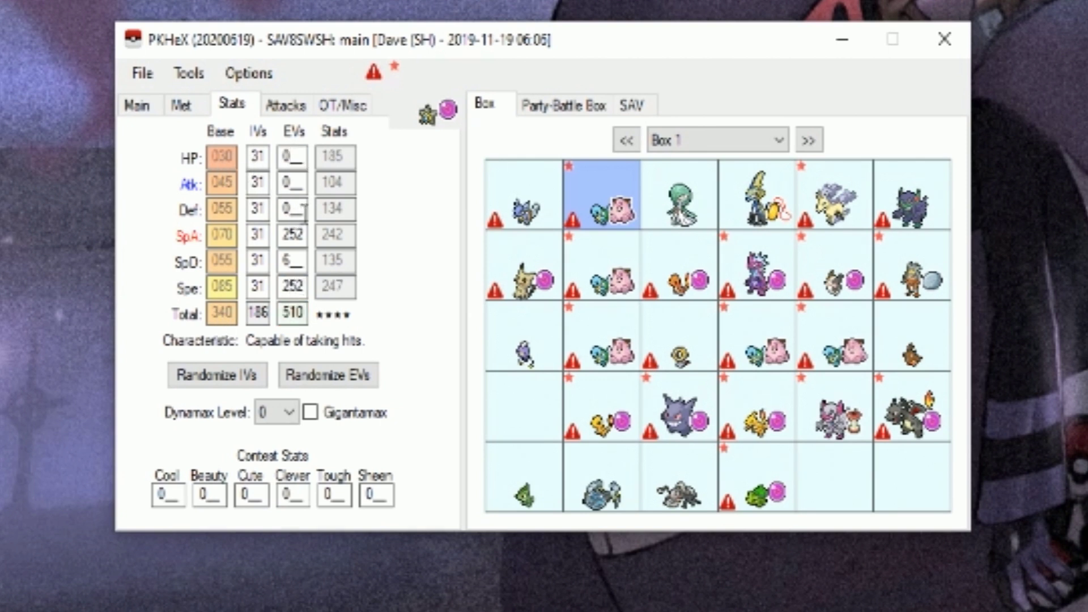
Set the Staryu's Defense EVs to 6 and clear its Special Defense EVs.
{"action": "left_click_drag", "start_coordinate": [307, 209], "coordinate": [230, 233]}
{"action": "type", "text": "6"}
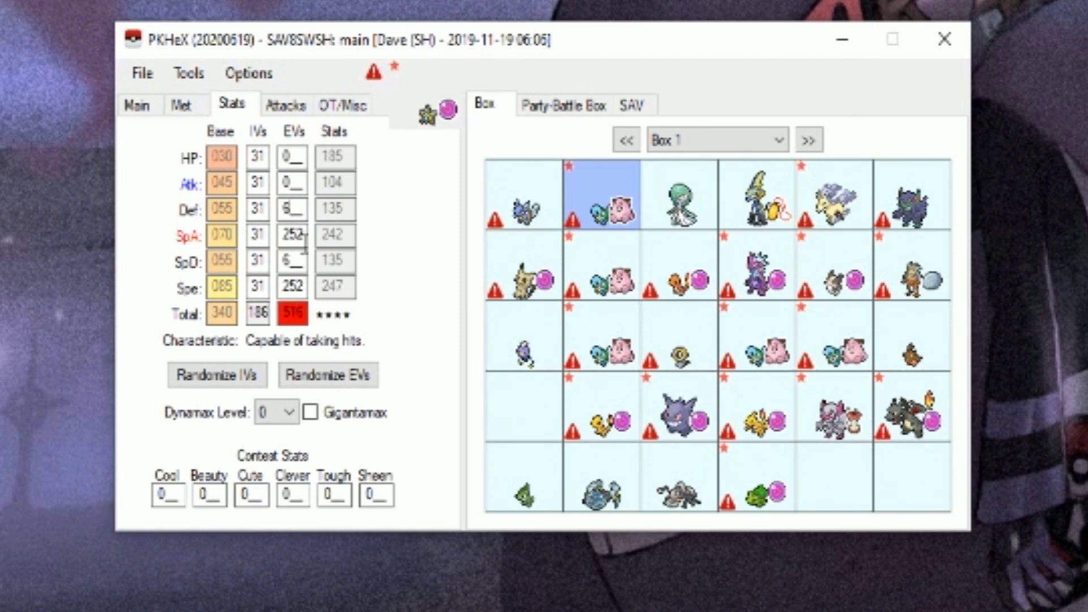
{"action": "left_click_drag", "start_coordinate": [307, 256], "coordinate": [180, 264]}
{"action": "key", "text": "BackSpace"}
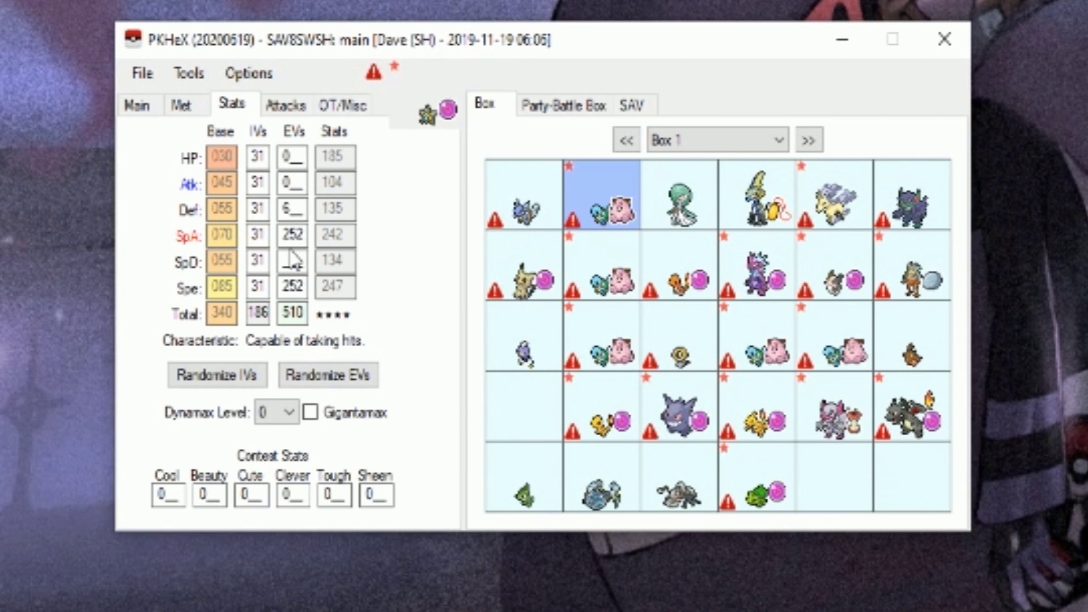
Replace the Staryu's first current move, Thunder, with Leaf Storm.
{"action": "left_click", "coordinate": [285, 106]}
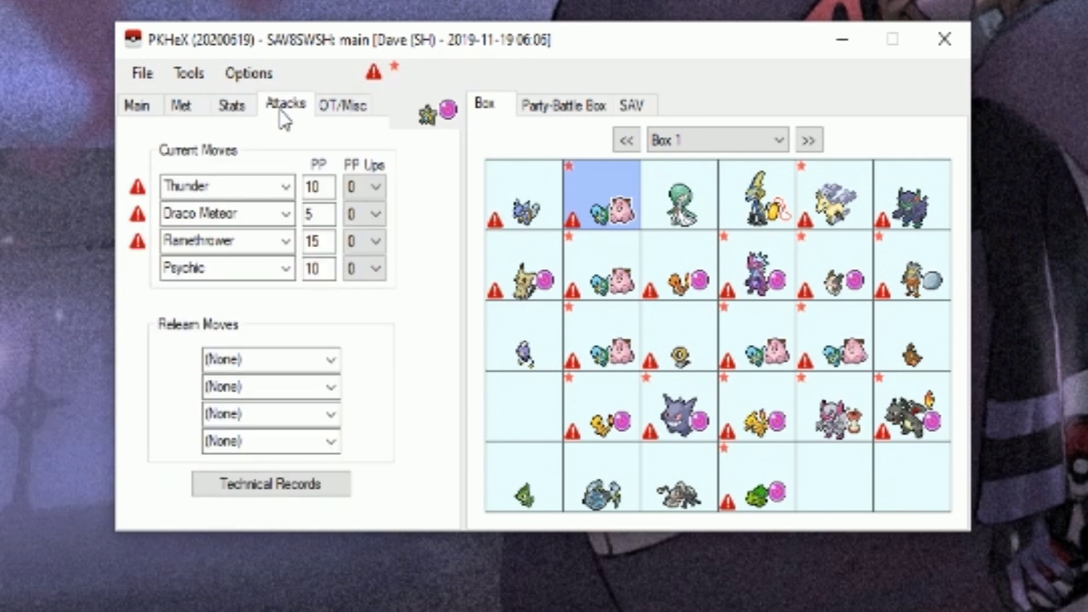
{"action": "left_click", "coordinate": [249, 188]}
{"action": "type", "text": "leaf storm"}
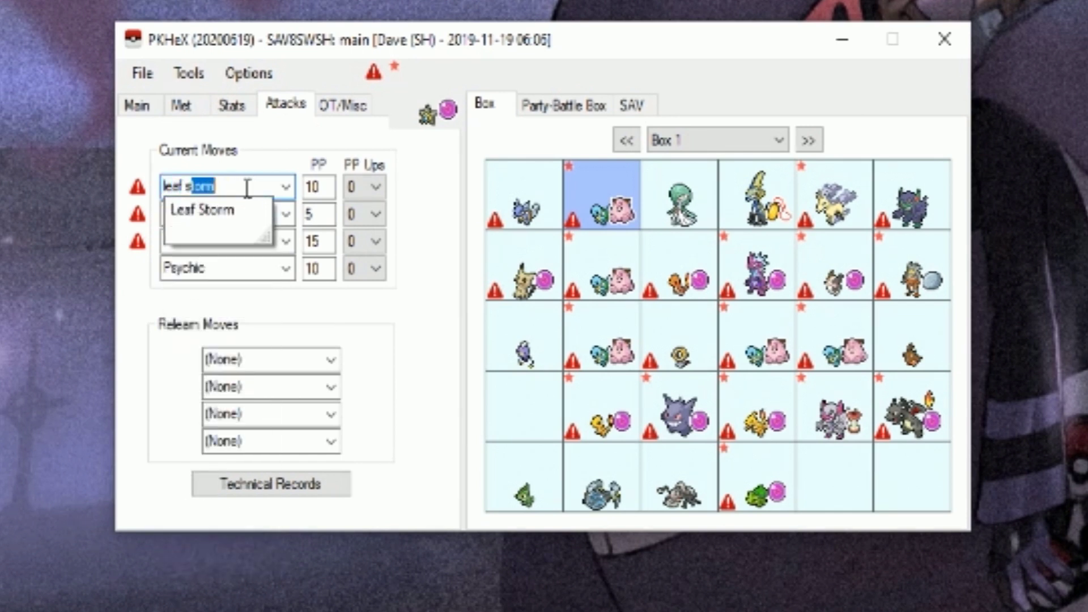
{"action": "key", "text": "Down"}
{"action": "key", "text": "Return"}
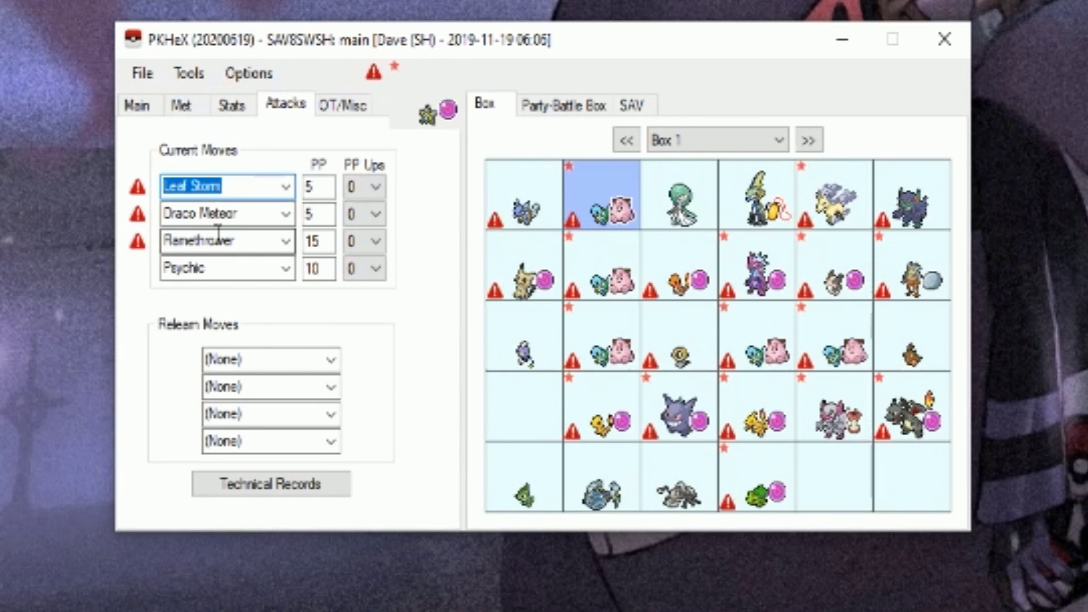
Replace the Staryu's fourth current move, Psychic, with Earthquake.
{"action": "left_click", "coordinate": [221, 270]}
{"action": "type", "text": "earth Power"}
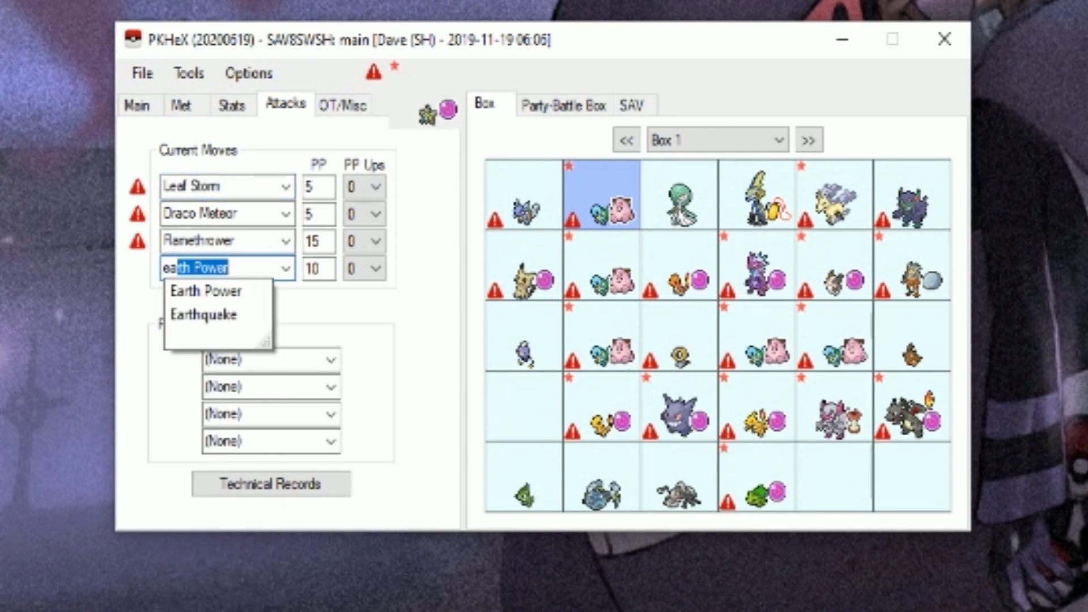
{"action": "key", "text": "Down"}
{"action": "key", "text": "Down"}
{"action": "key", "text": "Return"}
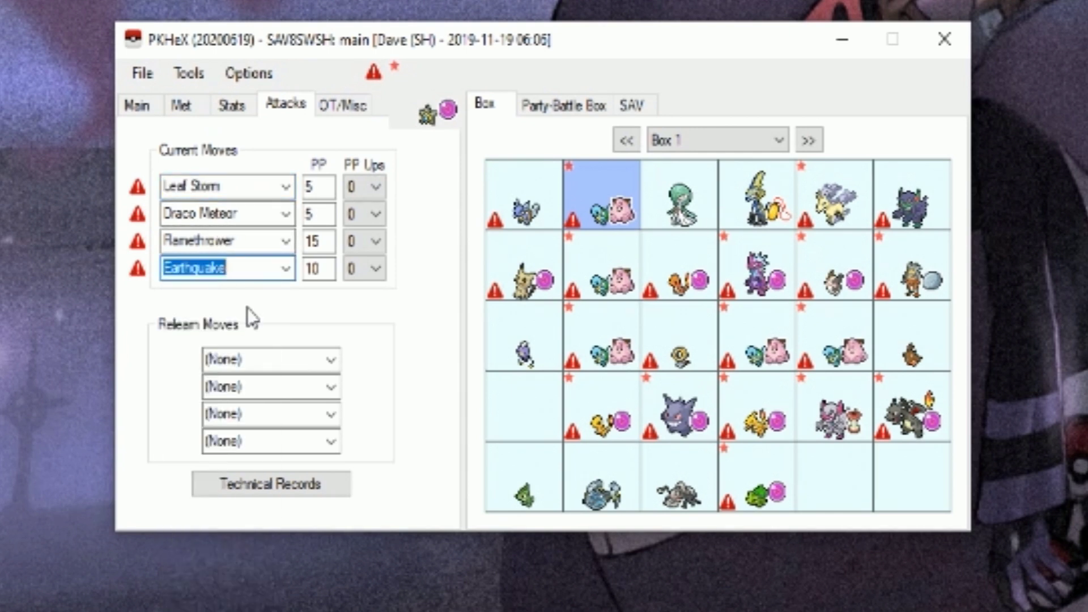
Check the Staryu's OT/misc and main data, and store it in the second slot of Box 1's first row.
{"action": "left_click", "coordinate": [339, 106]}
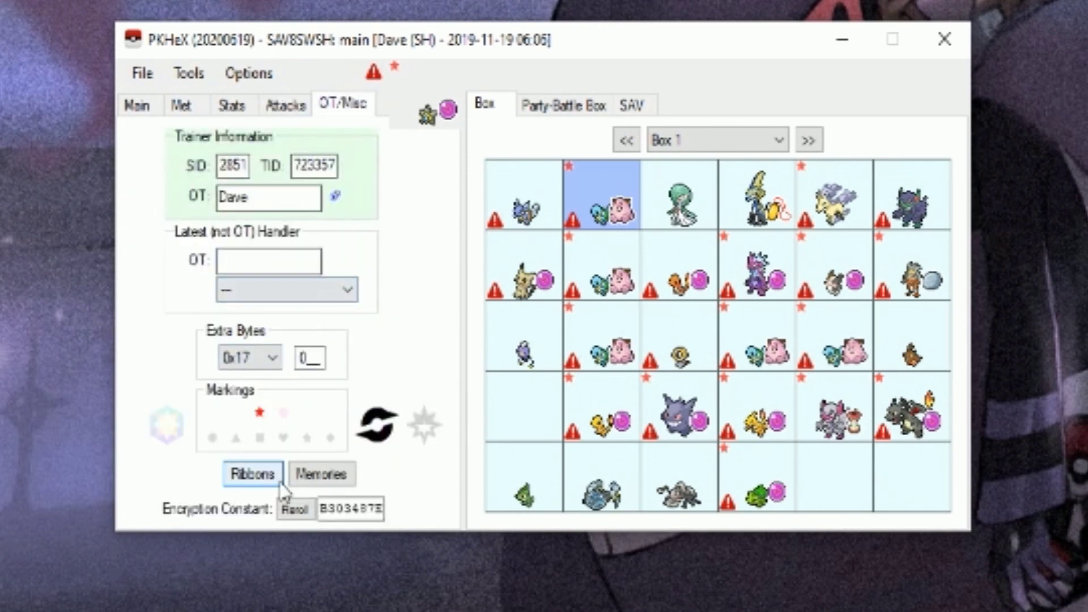
{"action": "left_click", "coordinate": [138, 105]}
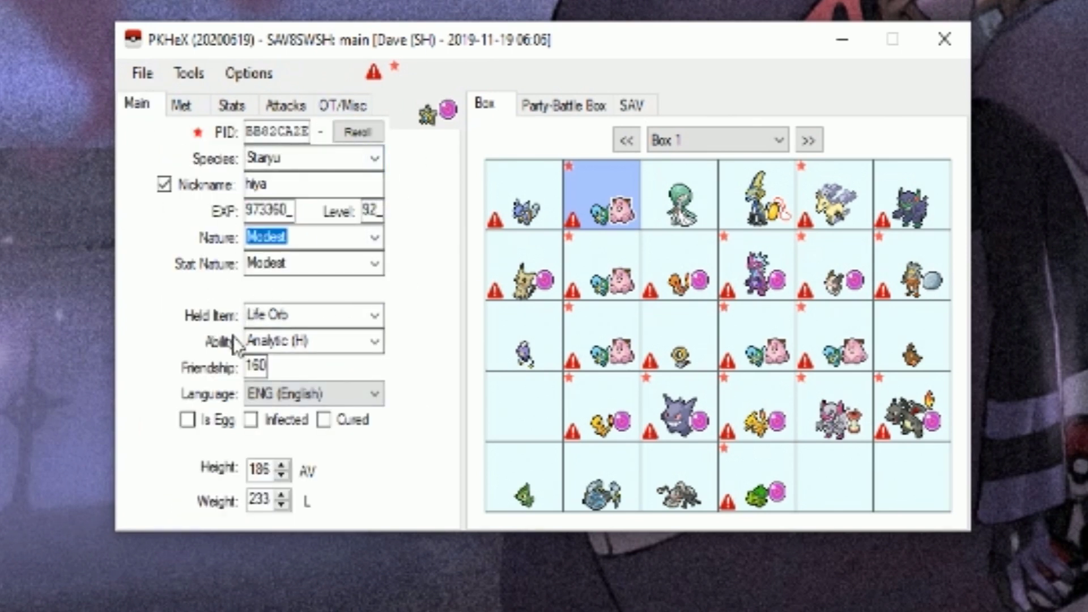
{"action": "mouse_move", "coordinate": [602, 209]}
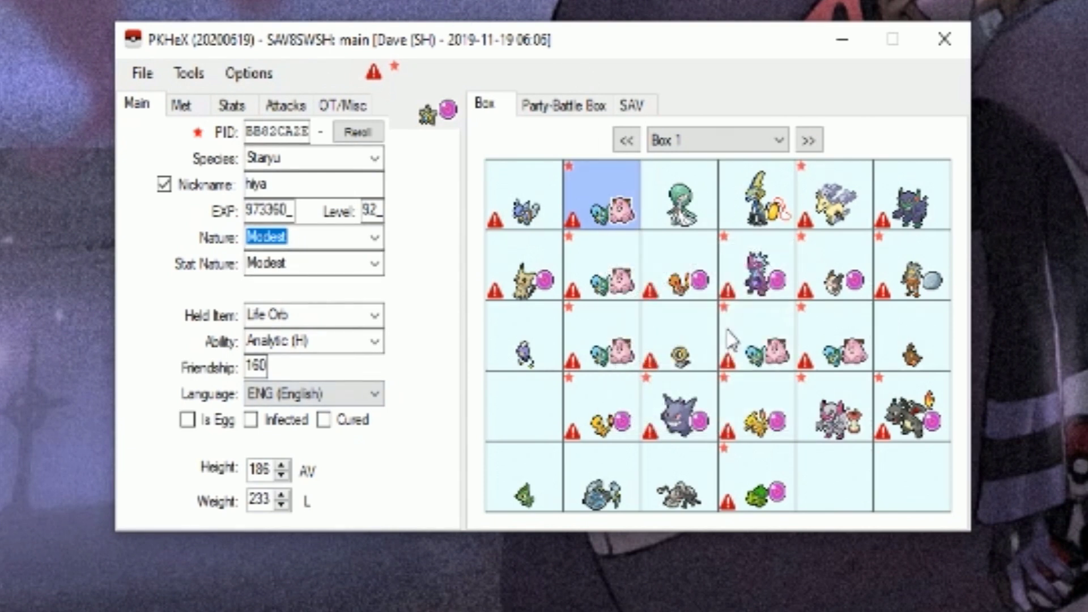
{"action": "right_click", "coordinate": [606, 202]}
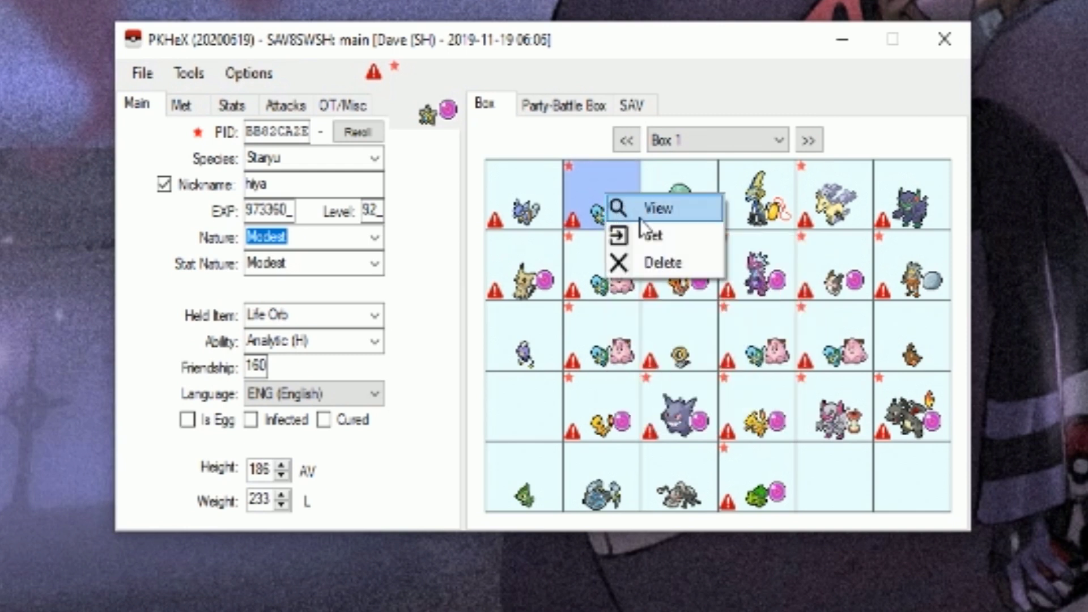
{"action": "left_click", "coordinate": [640, 240]}
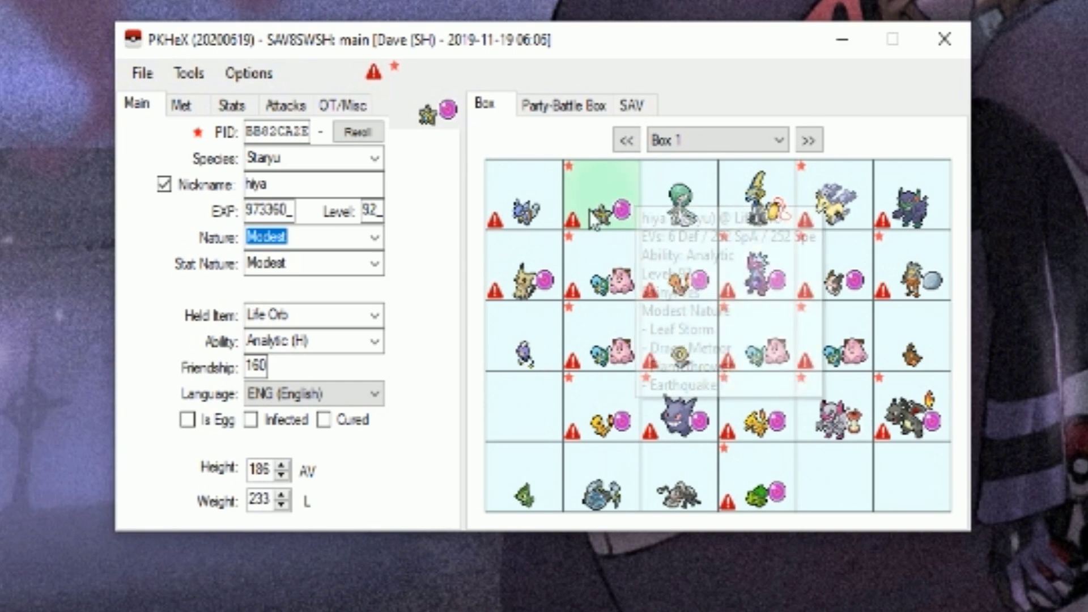
{"action": "mouse_move", "coordinate": [602, 191]}
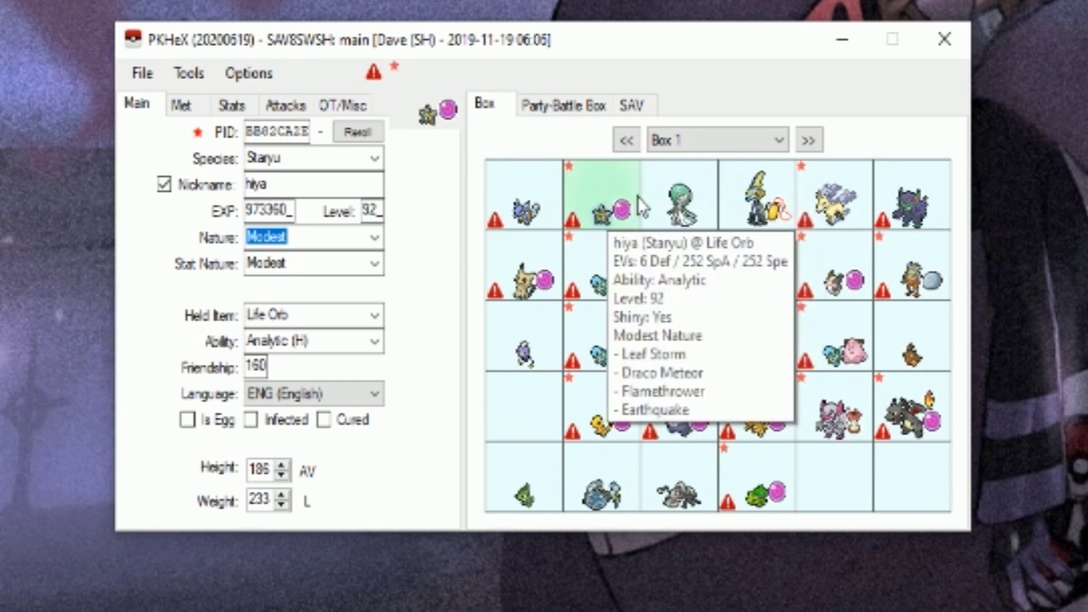
Overwrite the fifth and fourth slots of Box 1's third row with copies of the edited Staryu.
{"action": "right_click", "coordinate": [852, 342]}
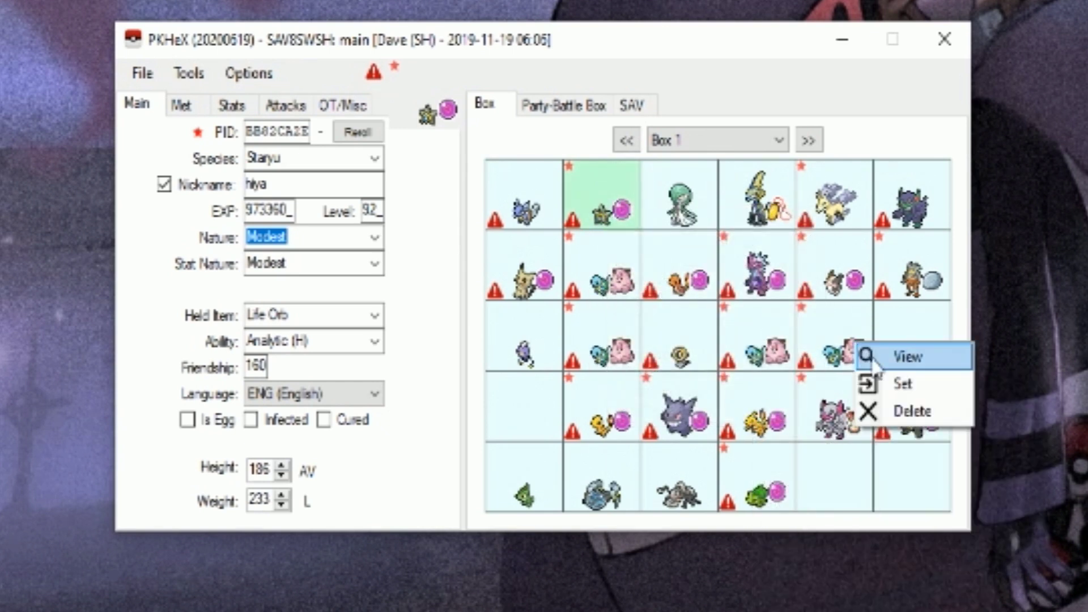
{"action": "left_click", "coordinate": [903, 379]}
{"action": "right_click", "coordinate": [754, 351]}
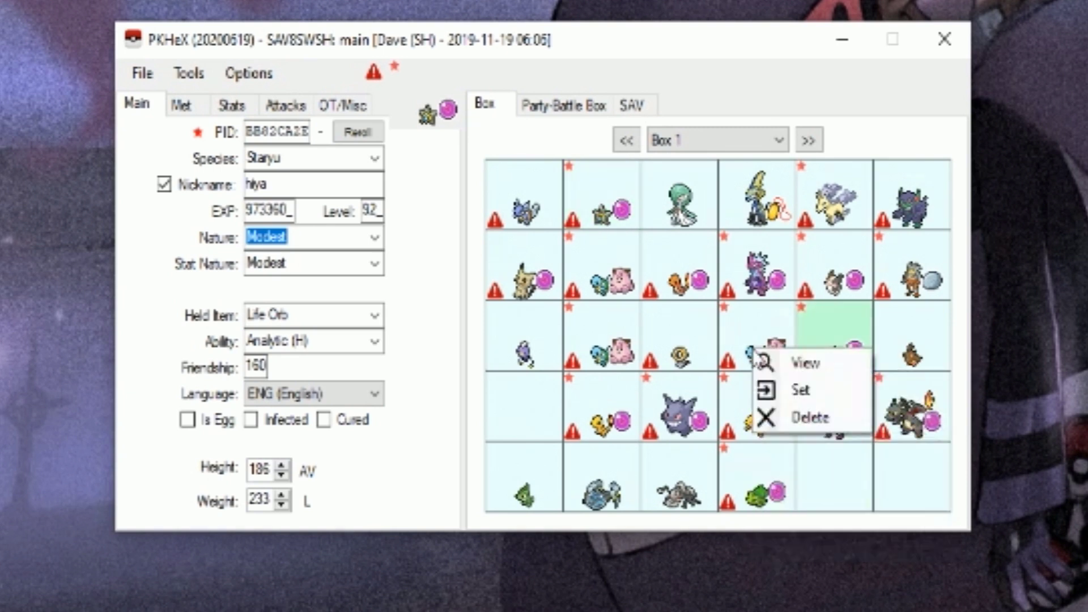
{"action": "left_click", "coordinate": [782, 389]}
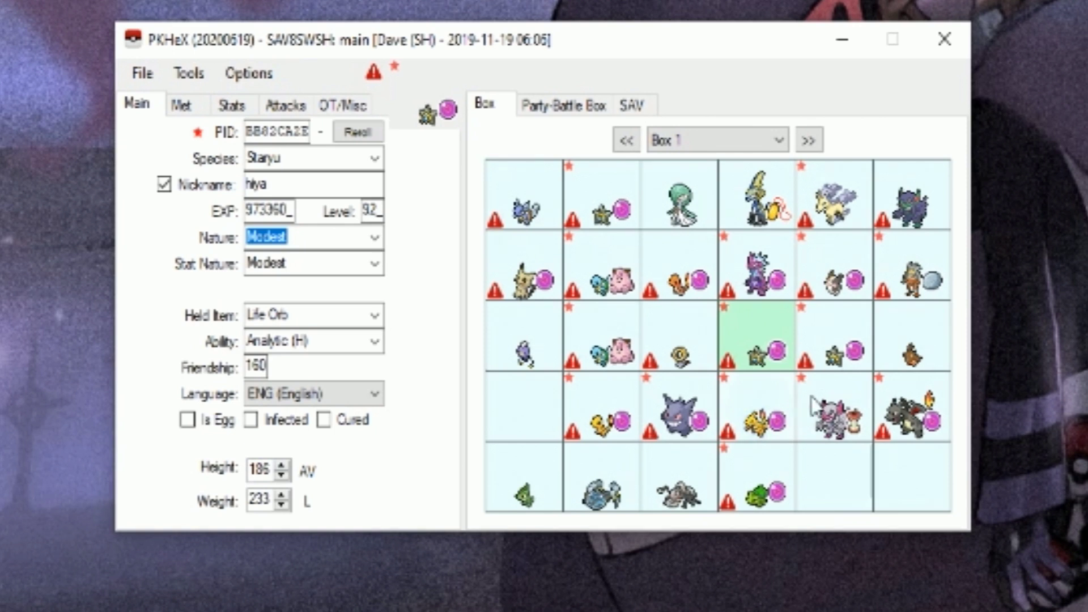
{"action": "mouse_move", "coordinate": [826, 347]}
Set the Dynamax Candy count in the save's item inventory to 995 and save the inventory.
{"action": "left_click", "coordinate": [643, 103]}
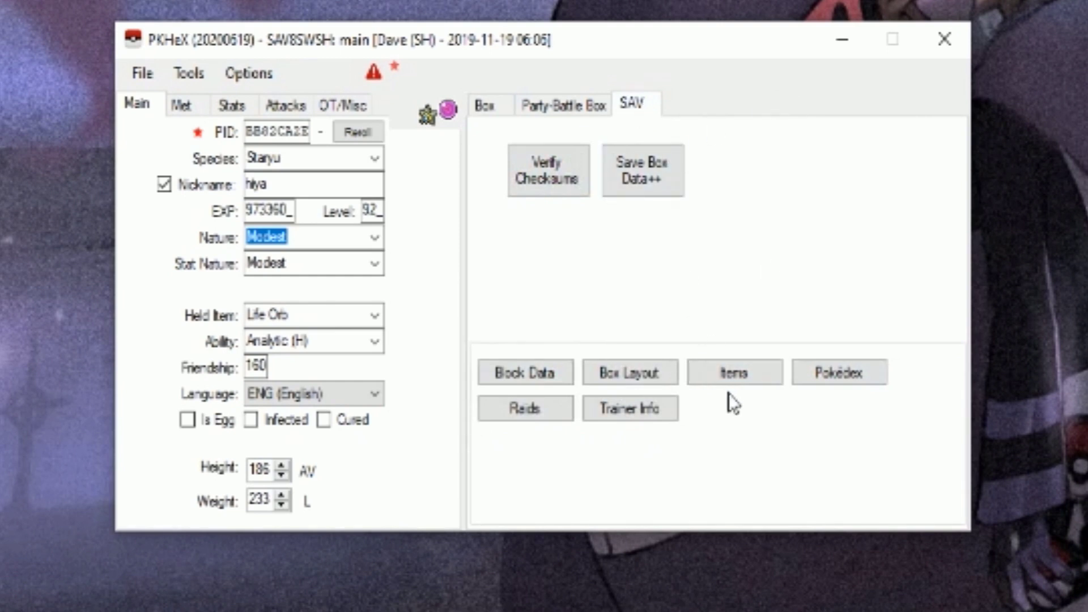
{"action": "left_click", "coordinate": [738, 374]}
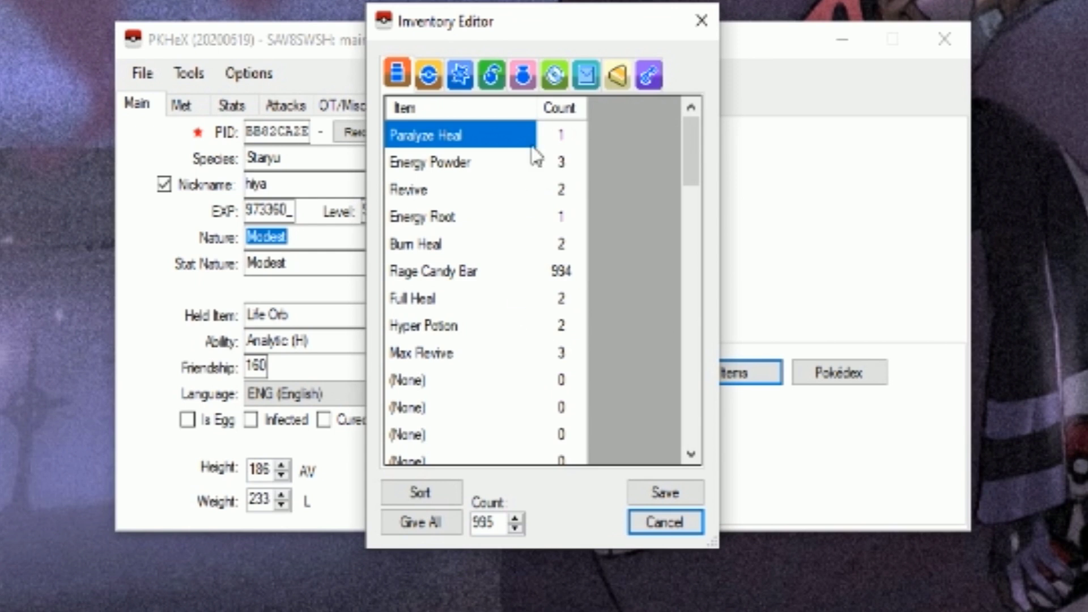
{"action": "left_click", "coordinate": [520, 73]}
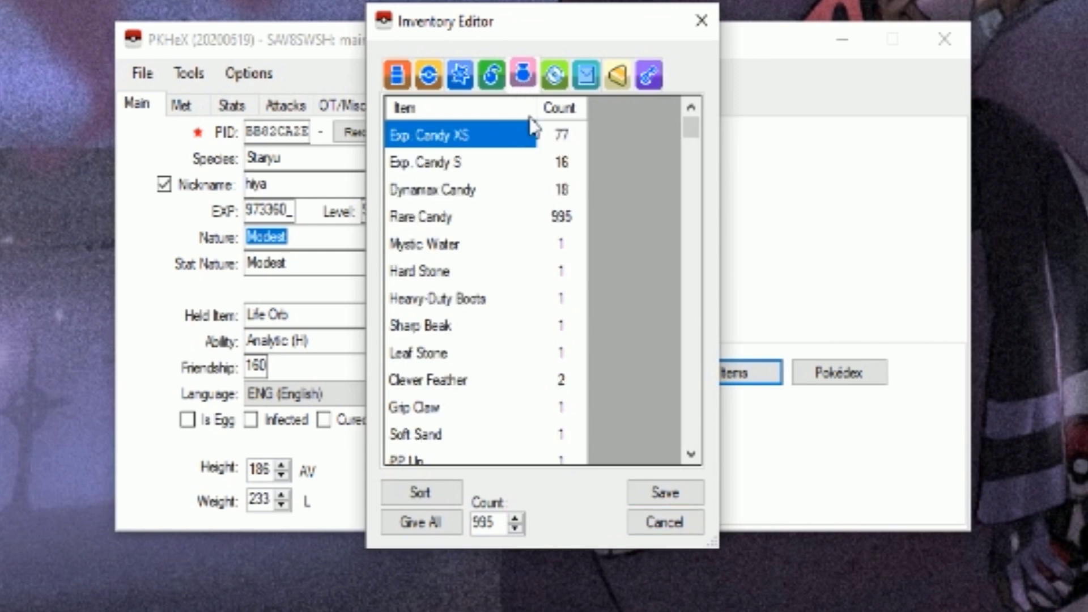
{"action": "left_click", "coordinate": [562, 190]}
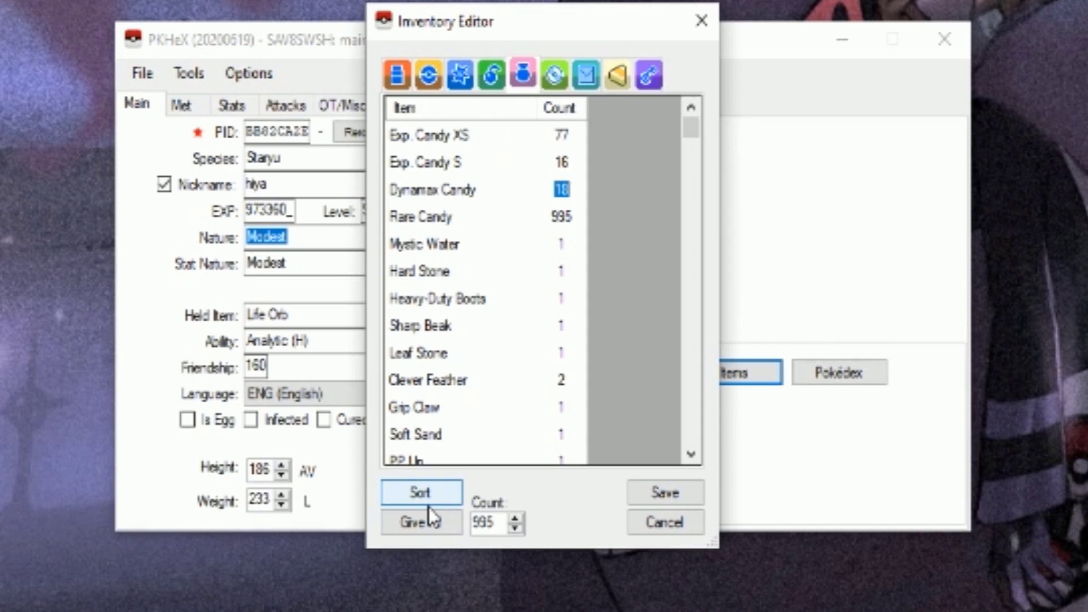
{"action": "type", "text": "995"}
{"action": "left_click", "coordinate": [665, 492]}
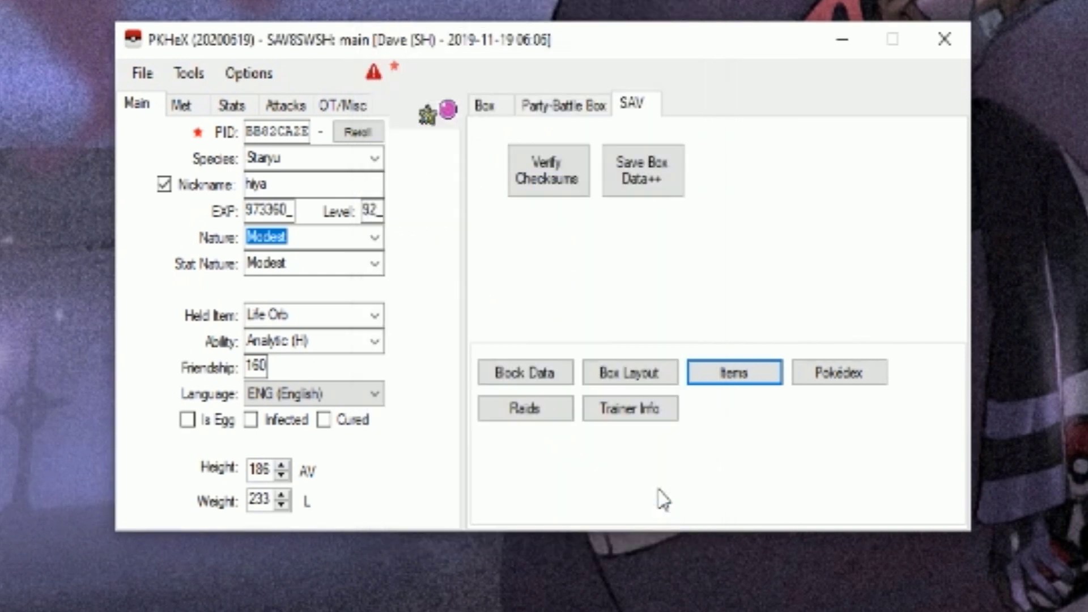
Try giving every item in the inventory pouch with Dynamax Candy at a count of 995, and discard the inventory changes.
{"action": "left_click", "coordinate": [744, 368]}
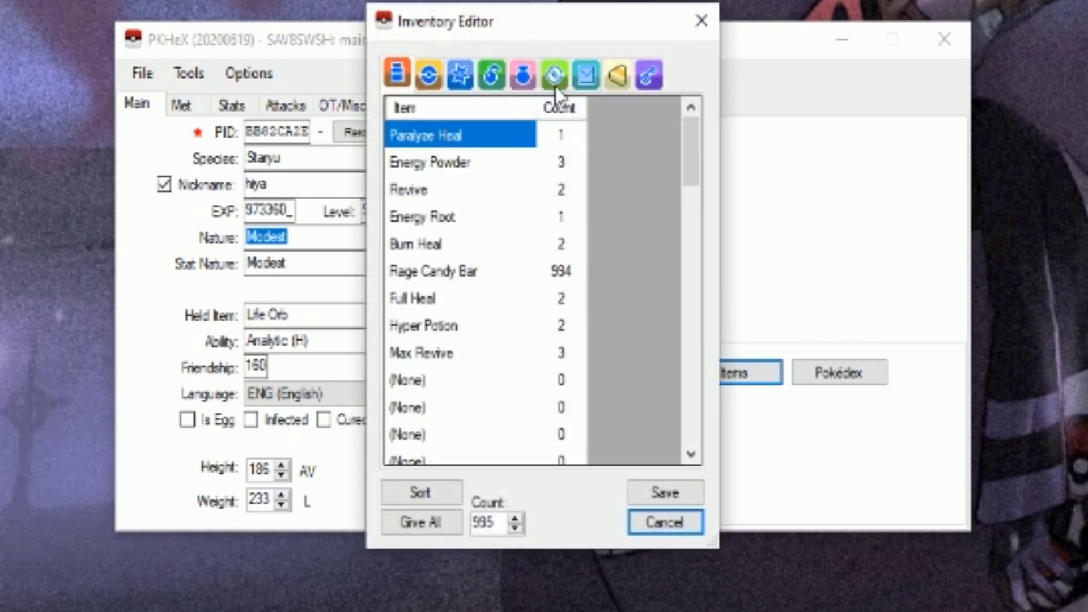
{"action": "left_click", "coordinate": [521, 74]}
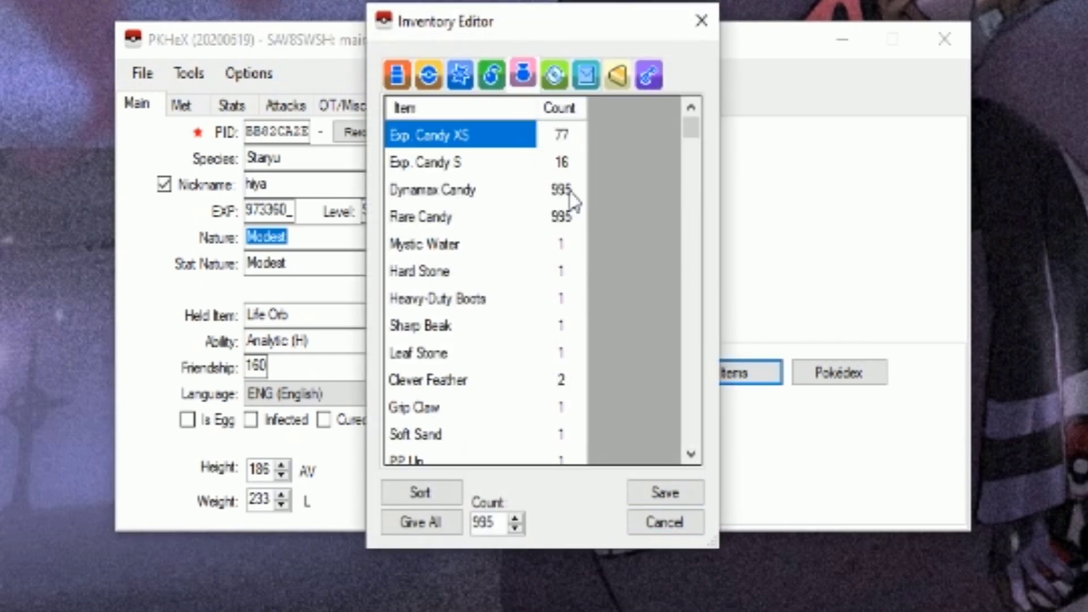
{"action": "left_click", "coordinate": [450, 521]}
{"action": "left_click", "coordinate": [448, 553]}
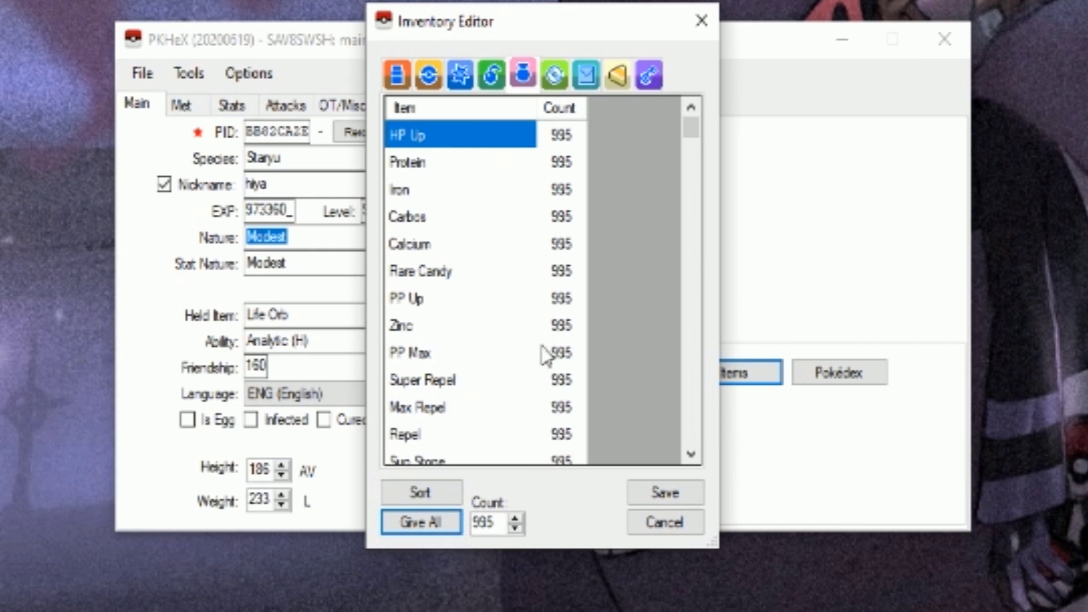
{"action": "scroll", "coordinate": [547, 350], "scroll_direction": "down", "scroll_amount": 10}
{"action": "scroll", "coordinate": [547, 357], "scroll_direction": "down", "scroll_amount": 12}
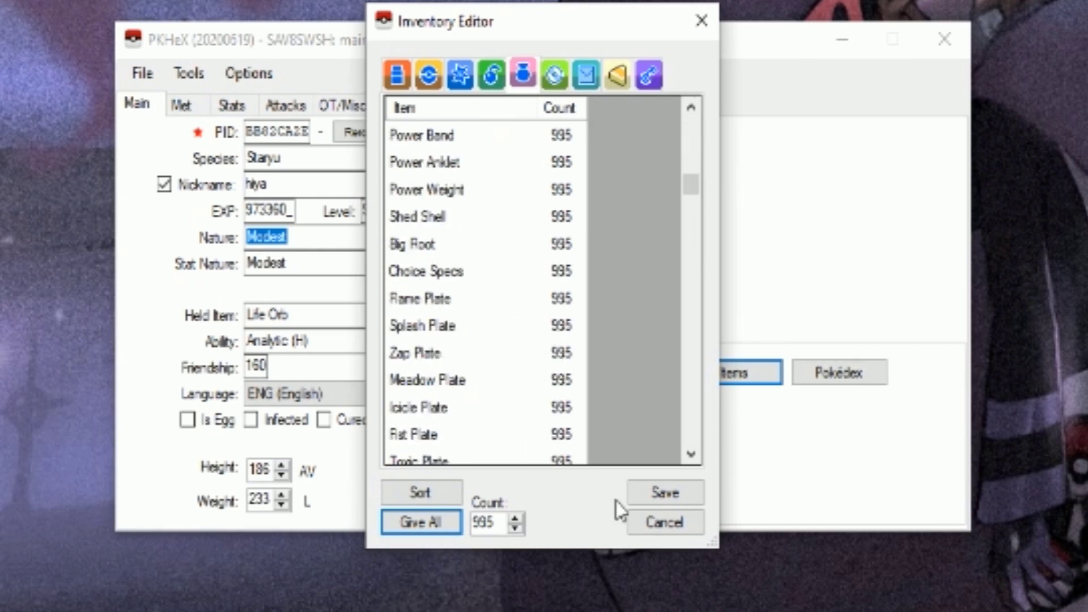
{"action": "left_click", "coordinate": [665, 524]}
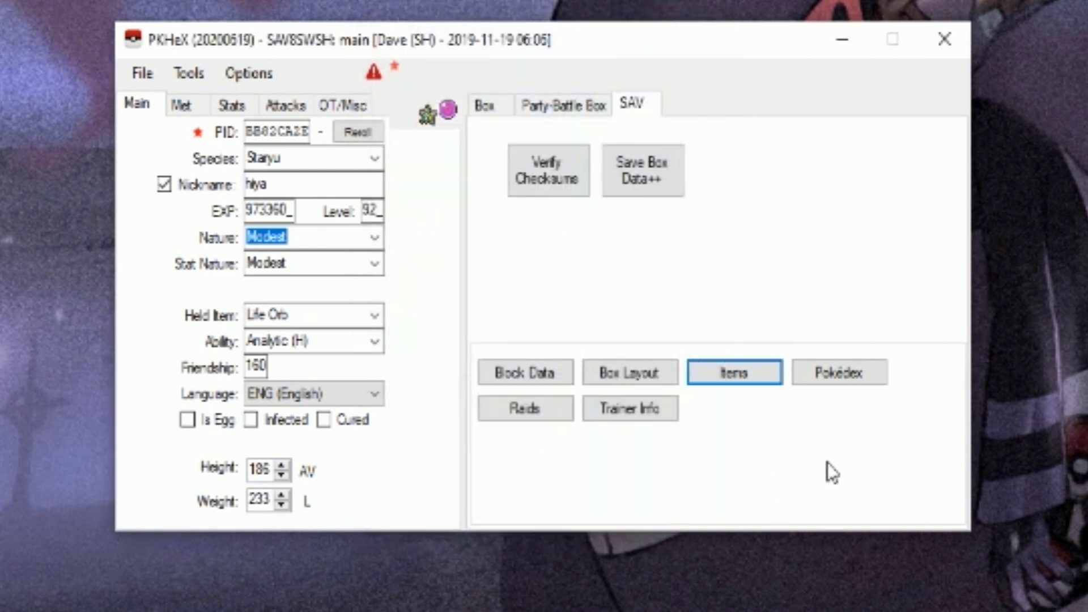
{"action": "left_click", "coordinate": [136, 74]}
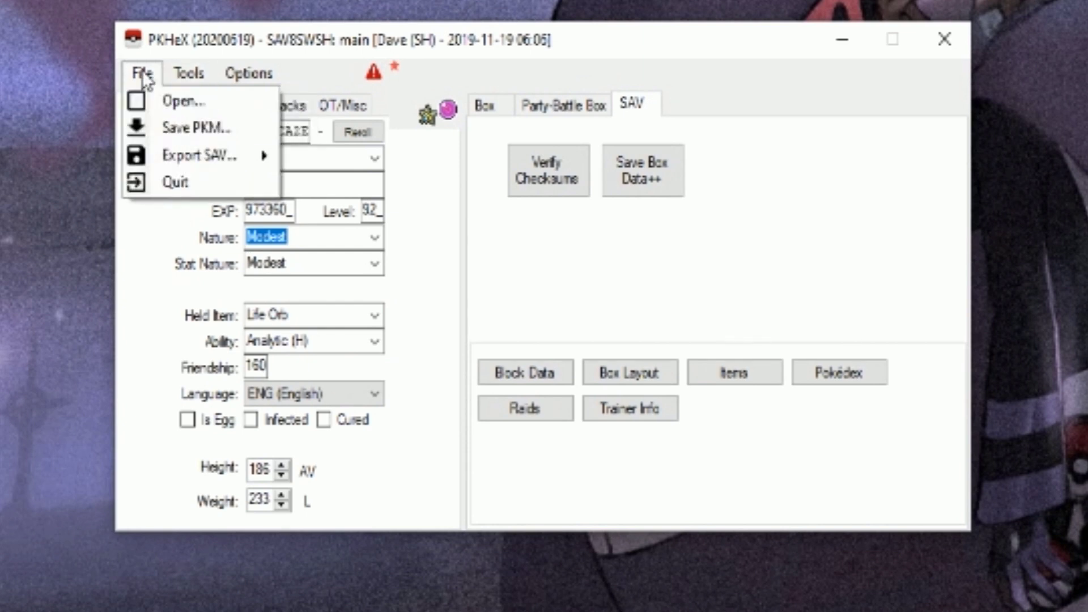
{"action": "mouse_move", "coordinate": [166, 151]}
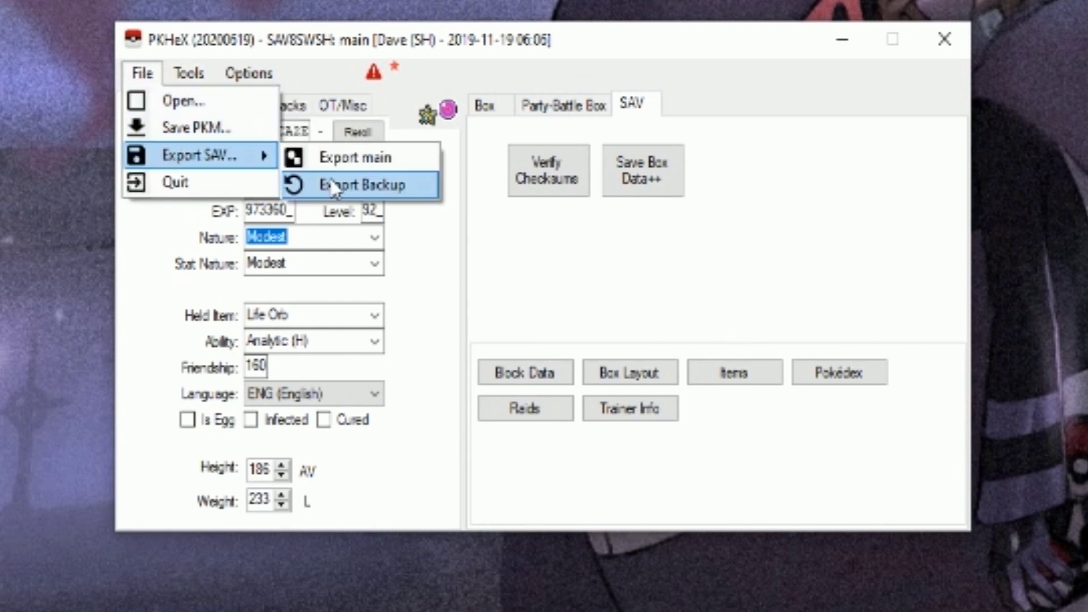
{"action": "left_click", "coordinate": [365, 159]}
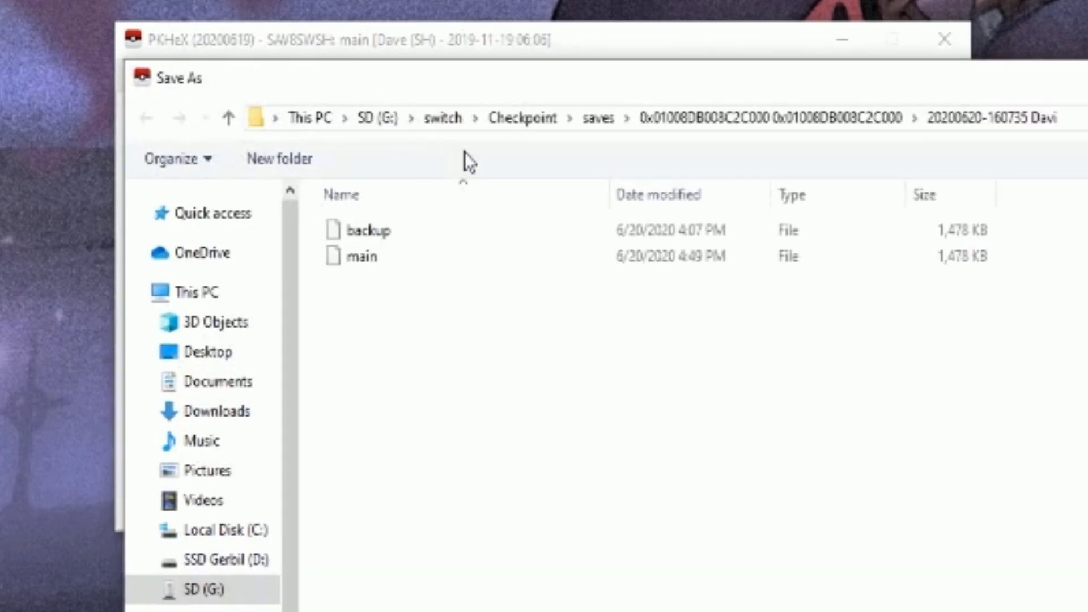
{"action": "left_click", "coordinate": [400, 260]}
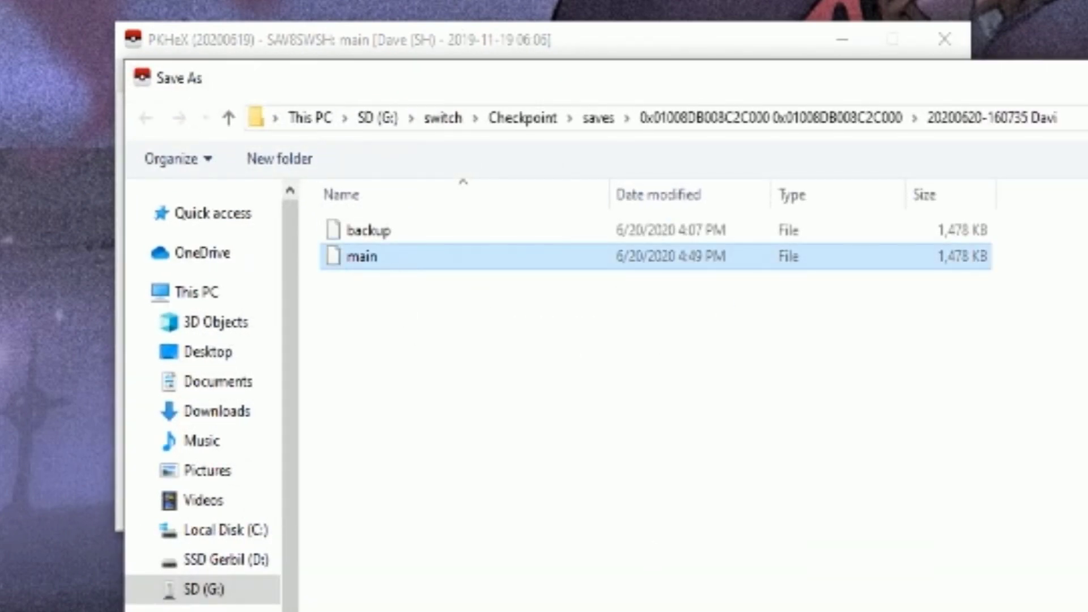
{"action": "key", "text": "Return"}
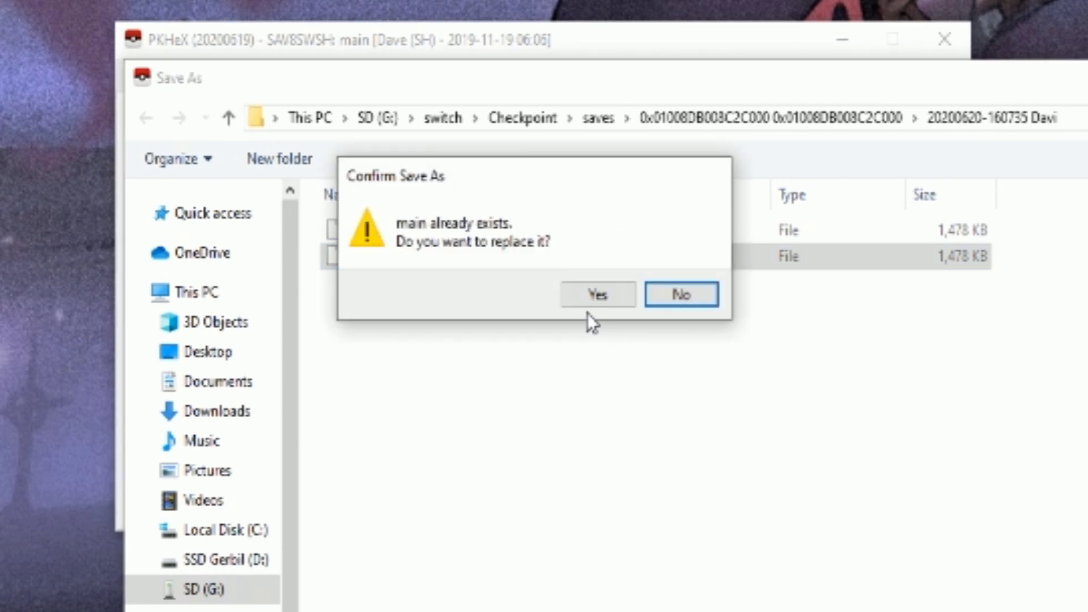
{"action": "left_click", "coordinate": [595, 296]}
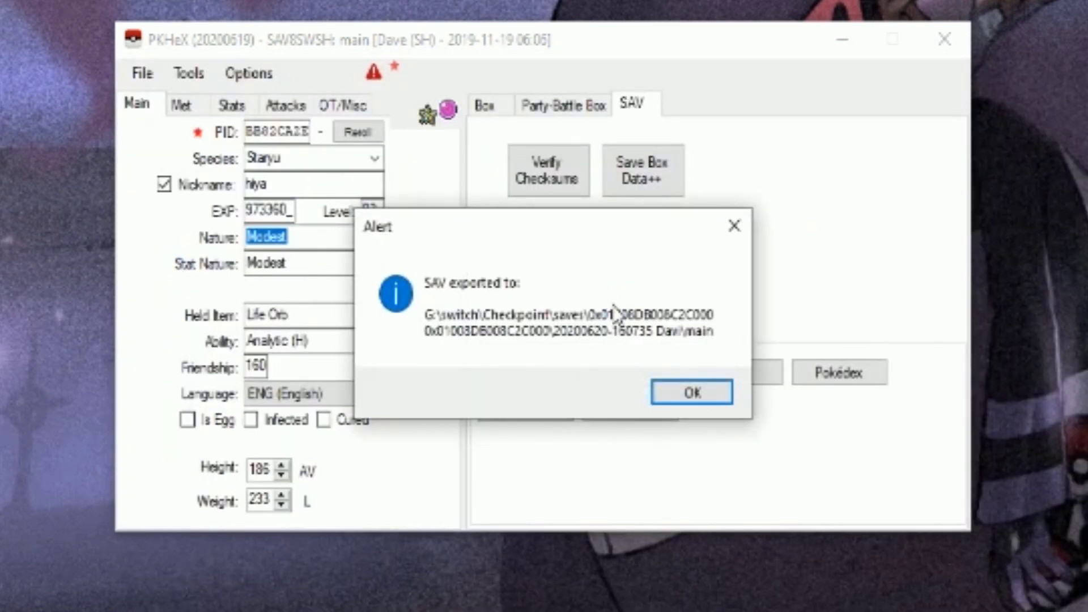
{"action": "left_click", "coordinate": [690, 397]}
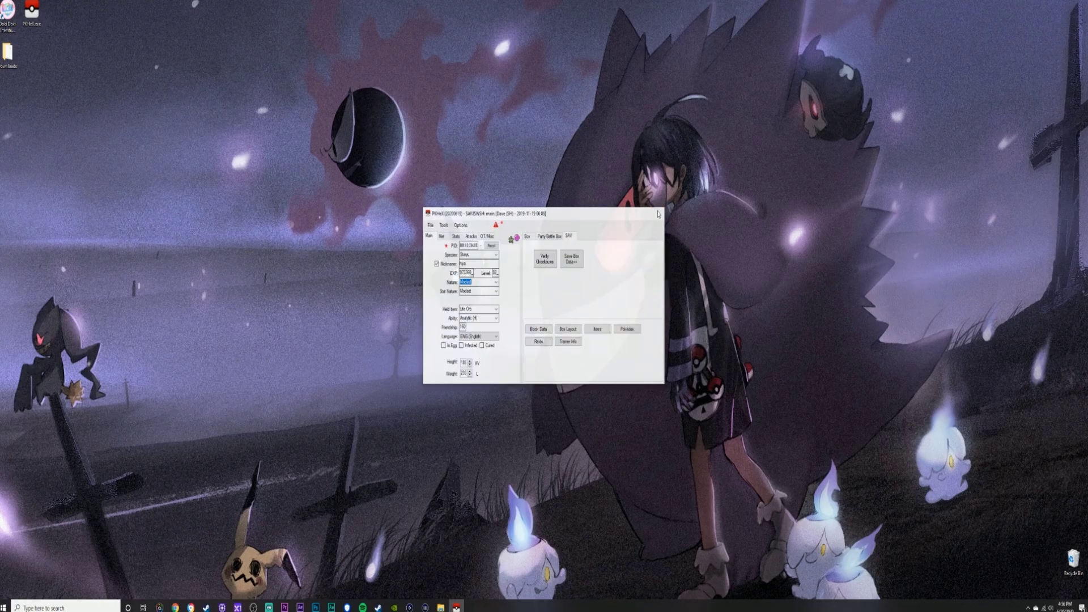
{"action": "left_click", "coordinate": [942, 39]}
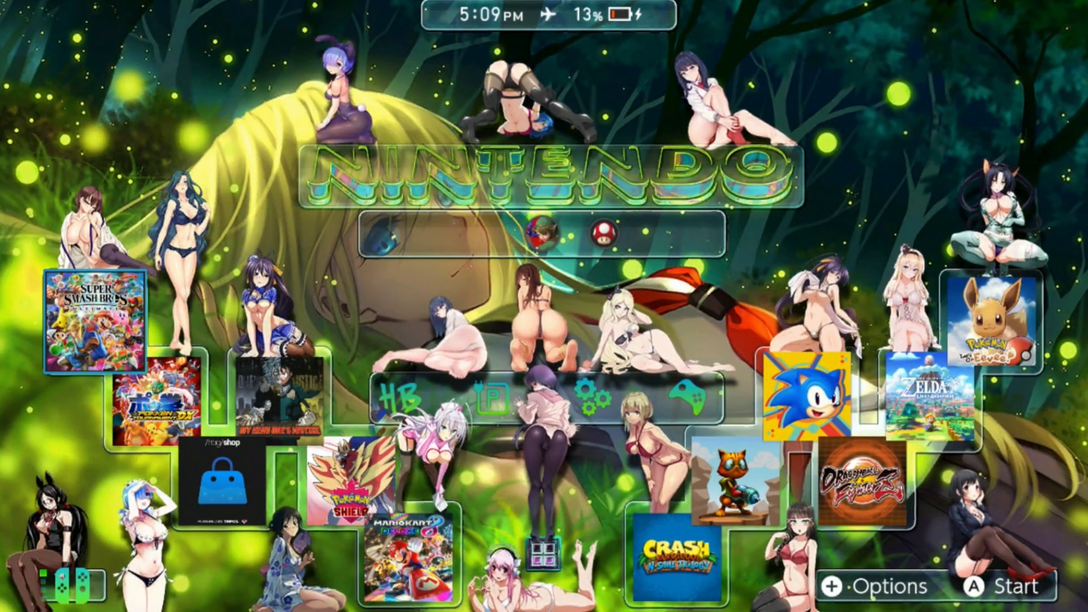
{"action": "left_click", "coordinate": [280, 399]}
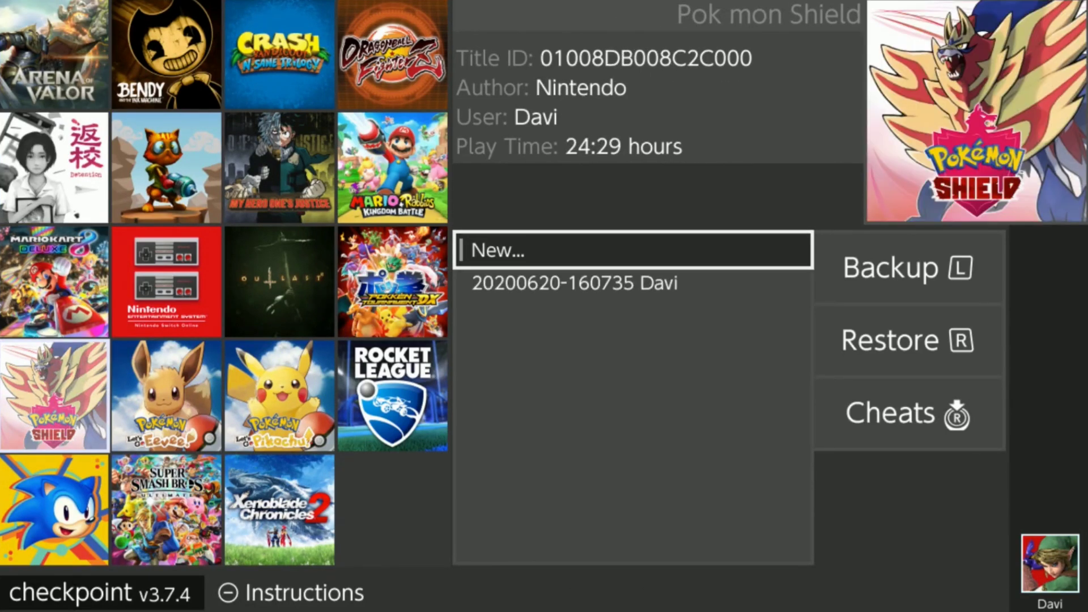
{"action": "key", "text": "Up"}
{"action": "key", "text": "Return"}
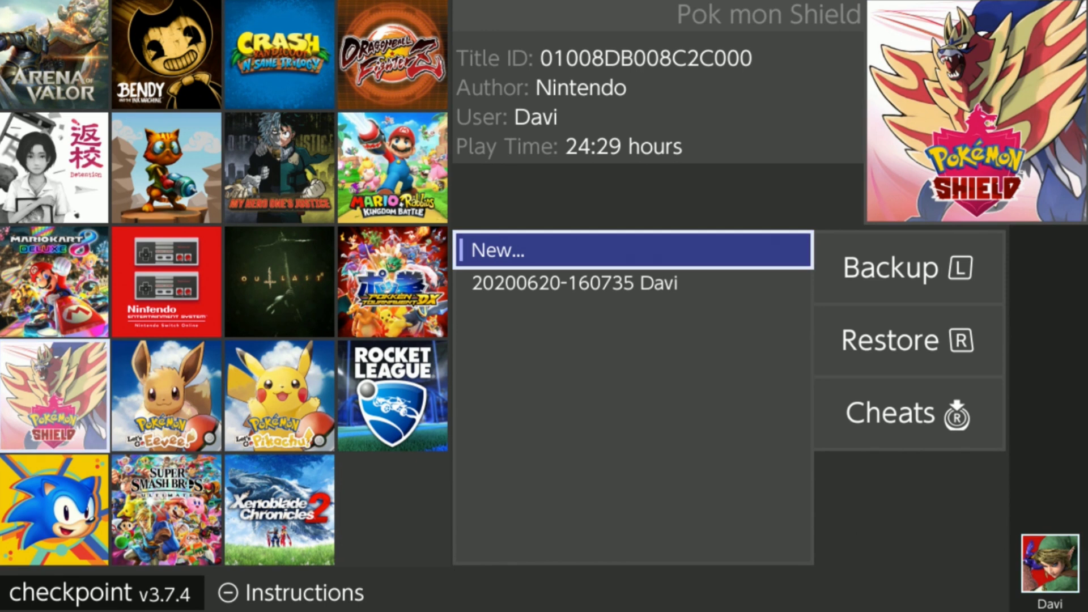
{"action": "key", "text": "Down"}
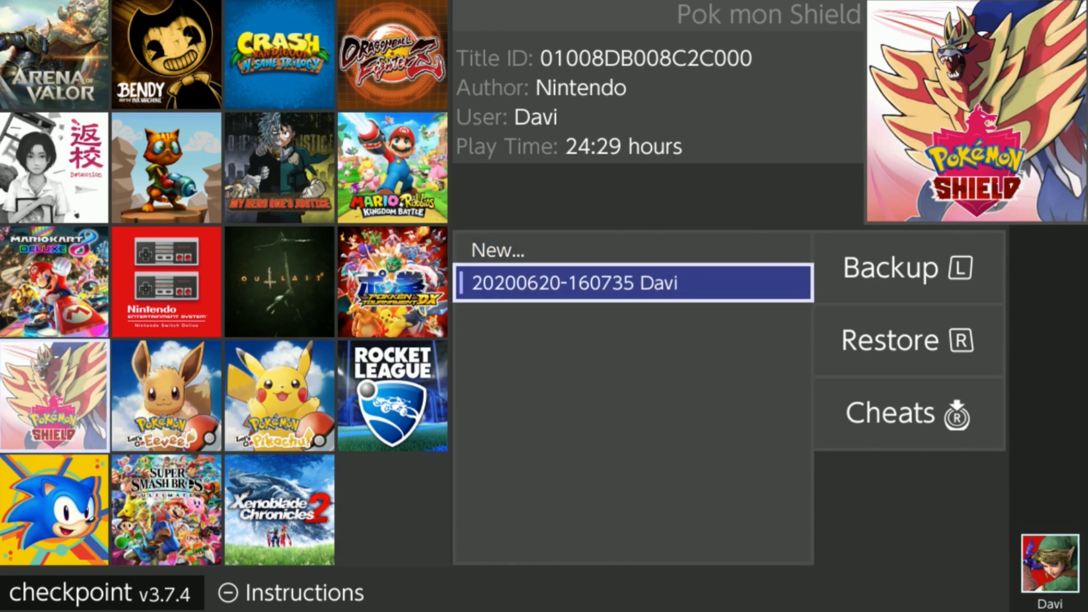
{"action": "key", "text": "r"}
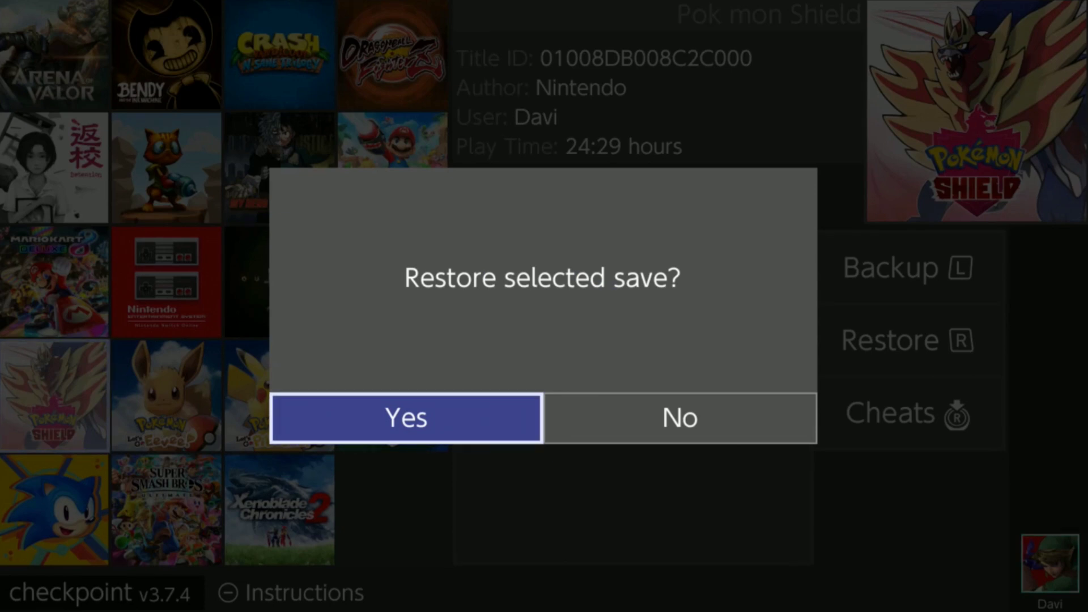
{"action": "key", "text": "a"}
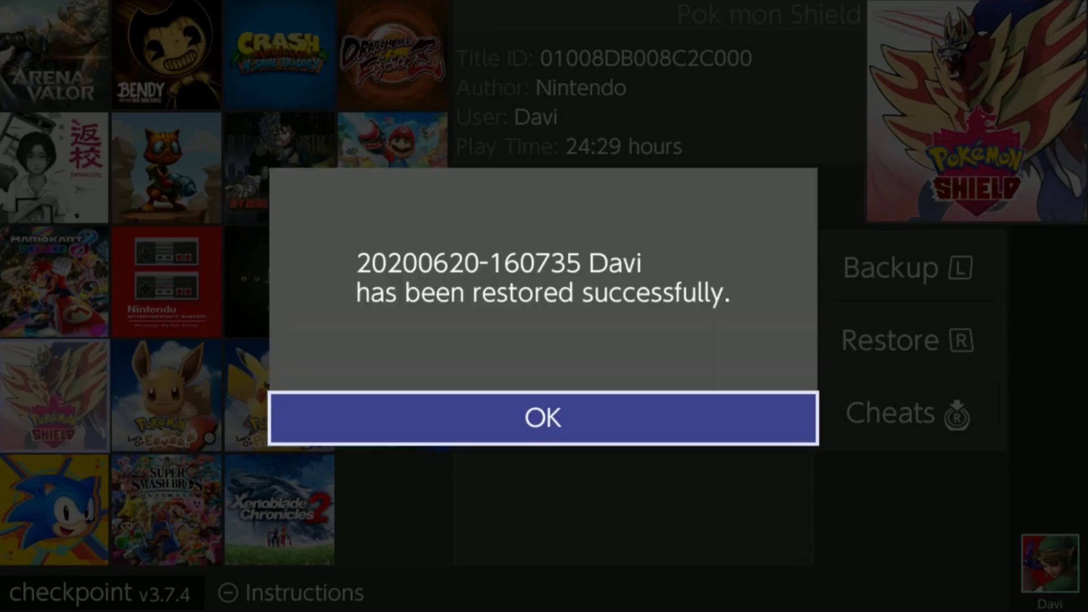
{"action": "key", "text": "a"}
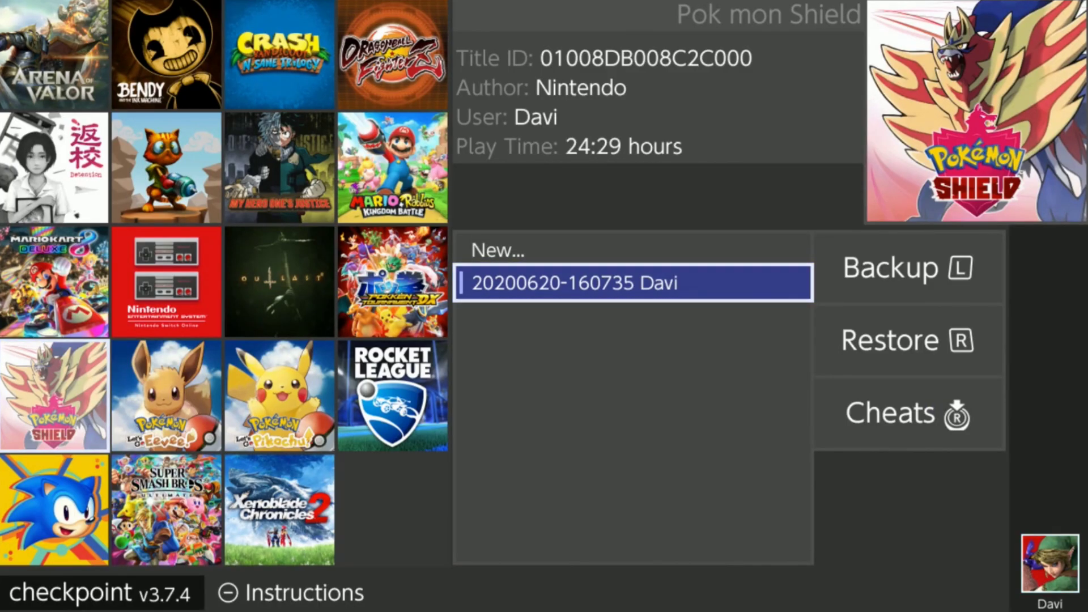
Leave Checkpoint for the console's home screen and select Pokémon Shield.
{"action": "key", "text": "Home"}
{"action": "key", "text": "Right"}
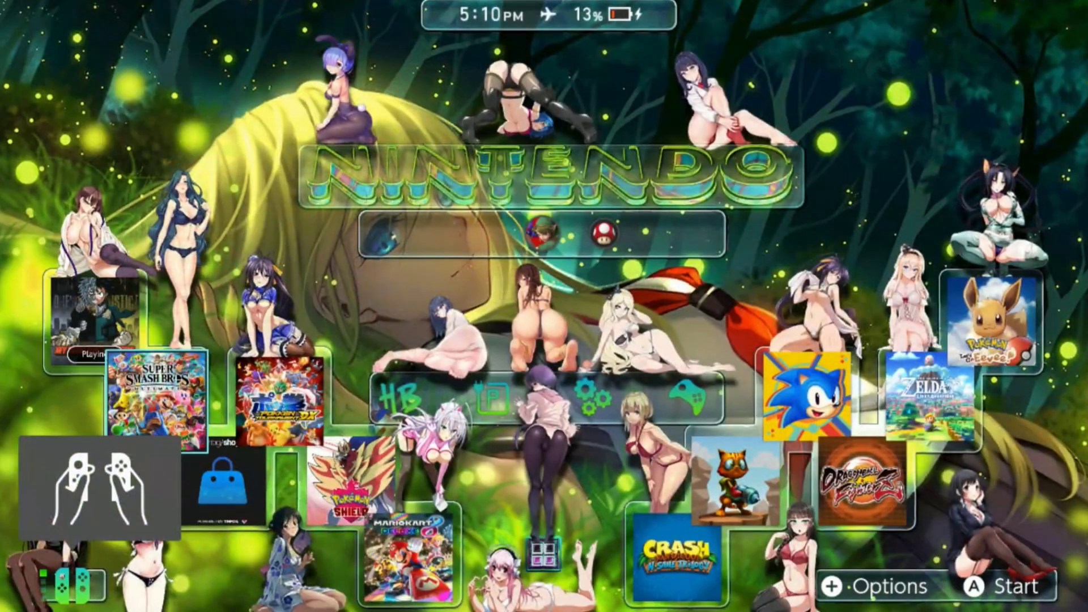
{"action": "key", "text": "Down"}
{"action": "key", "text": "Right"}
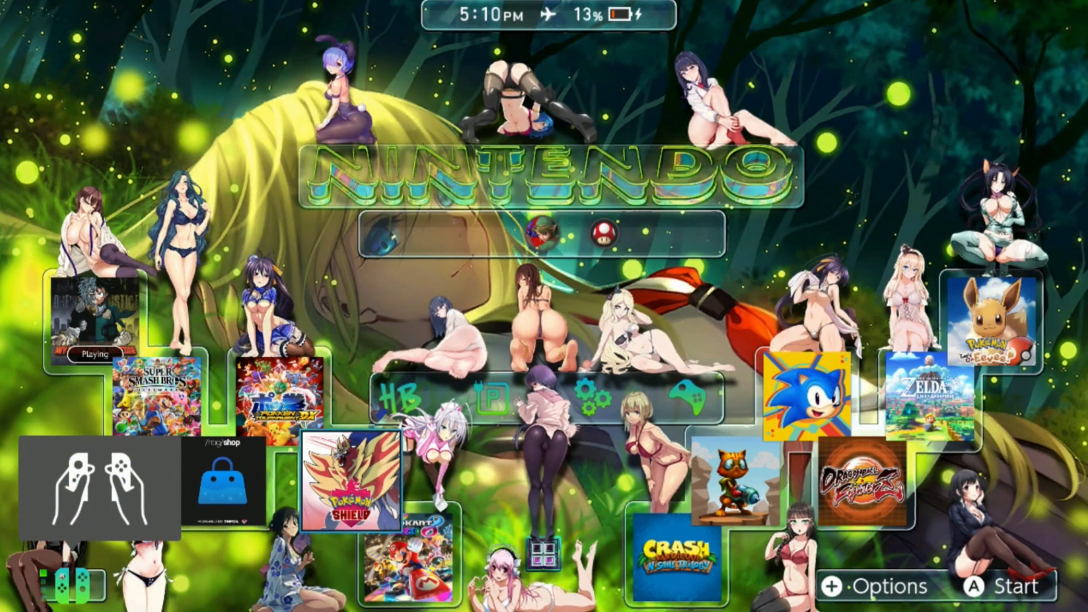